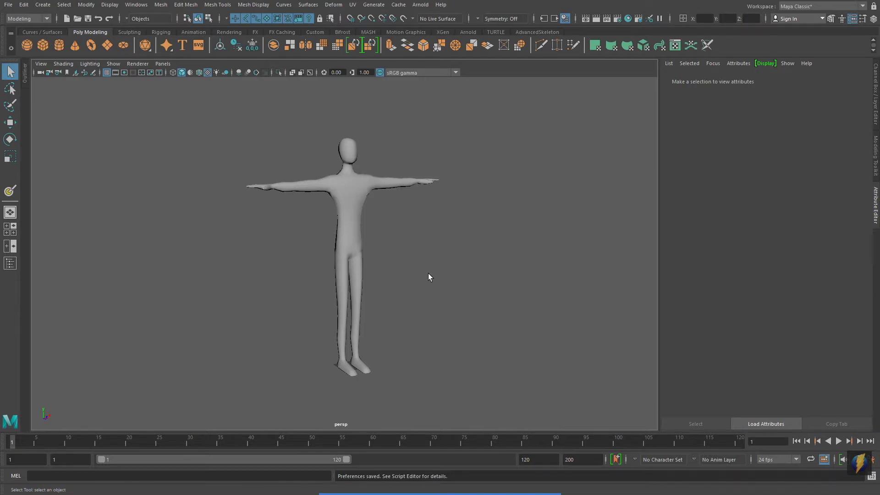
# - Open the character body mesh's UV layout in the UV Editor and frame the full set of UV shells
pyautogui.click(355, 233)
pyautogui.keyDown('alt'); pyautogui.moveTo(468, 257); pyautogui.dragTo(362, 238); pyautogui.keyUp('alt')
pyautogui.keyDown('alt'); pyautogui.moveTo(496, 256); pyautogui.dragTo(524, 240, button='right'); pyautogui.keyUp('alt')
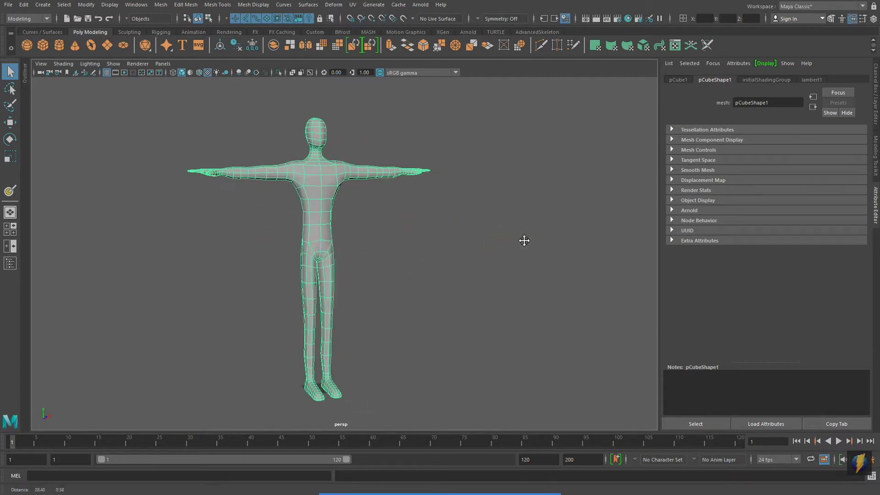
pyautogui.keyDown('alt'); pyautogui.moveTo(453, 250); pyautogui.dragTo(389, 240, button='middle'); pyautogui.keyUp('alt')
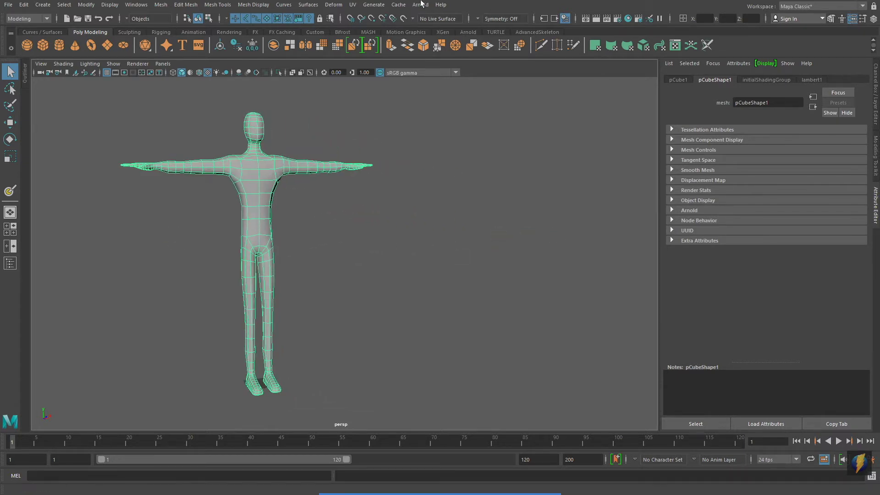
pyautogui.click(354, 5)
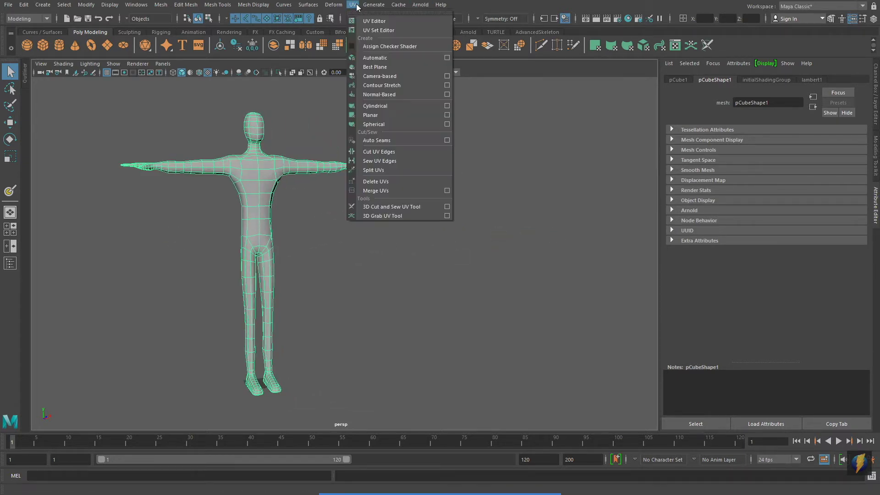
pyautogui.click(387, 21)
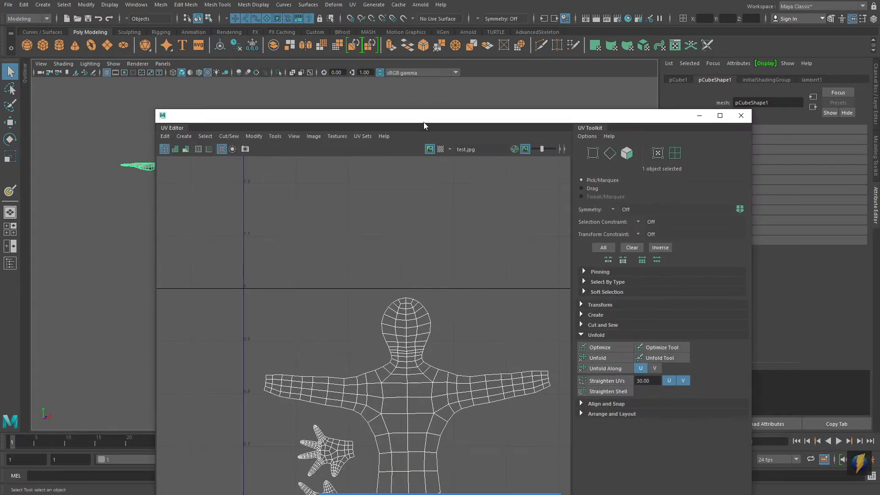
pyautogui.moveTo(424, 122); pyautogui.dragTo(540, 69)
pyautogui.scroll(-5, 528, 306)
pyautogui.keyDown('alt'); pyautogui.moveTo(562, 314); pyautogui.dragTo(431, 186, button='middle'); pyautogui.keyUp('alt')
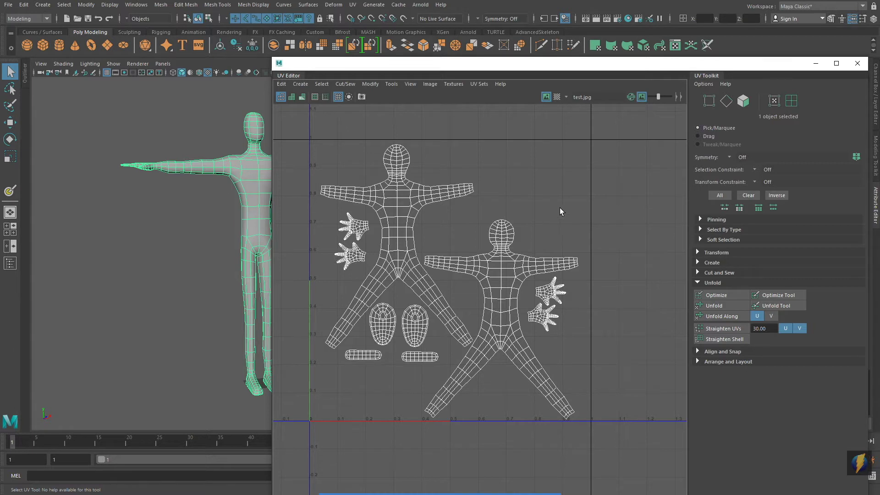
# - Set up a JPEG UV snapshot of the layout with anti-aliased lines and a size of 2048 × 2048 px
pyautogui.moveTo(463, 487)
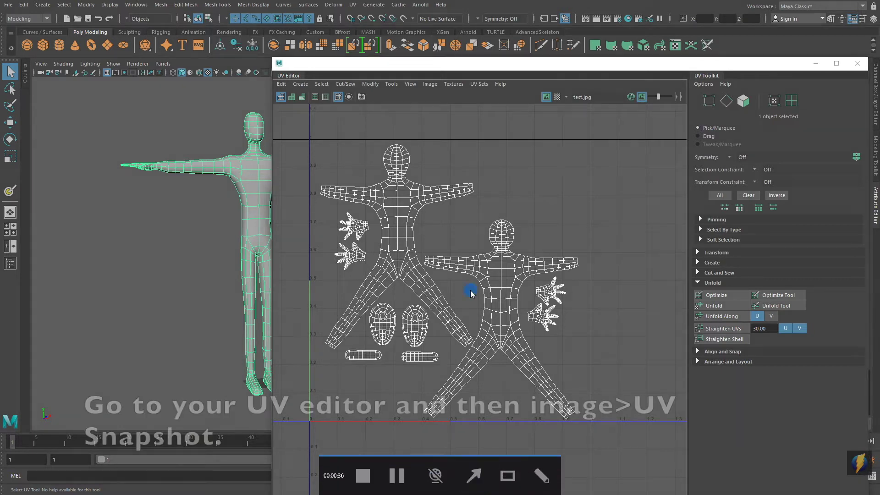
pyautogui.moveTo(446, 253); pyautogui.dragTo(429, 105)
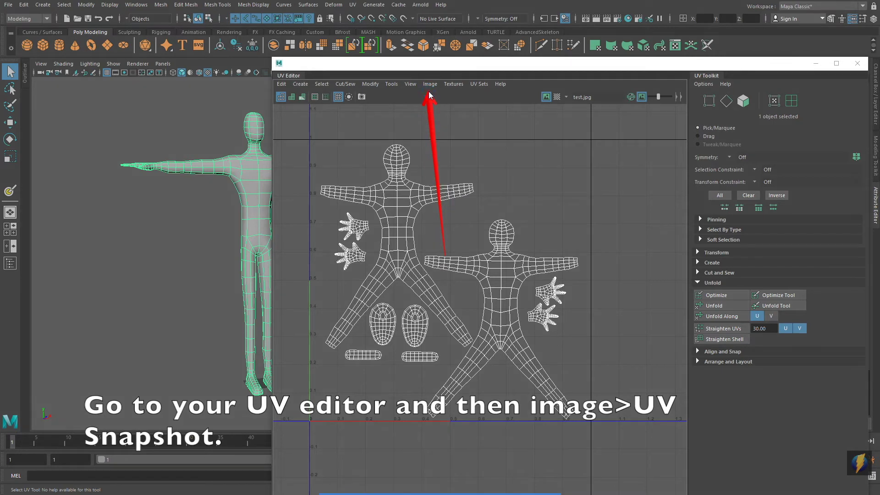
pyautogui.click(430, 84)
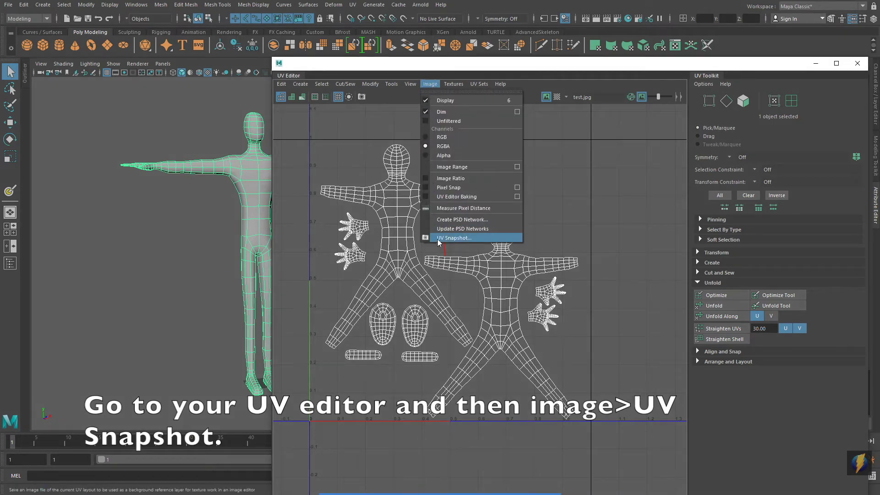
pyautogui.click(482, 237)
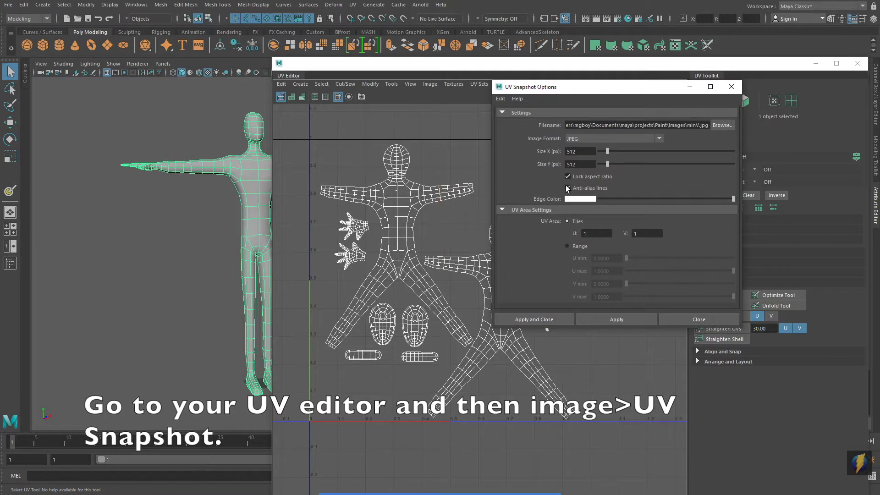
pyautogui.click(567, 188)
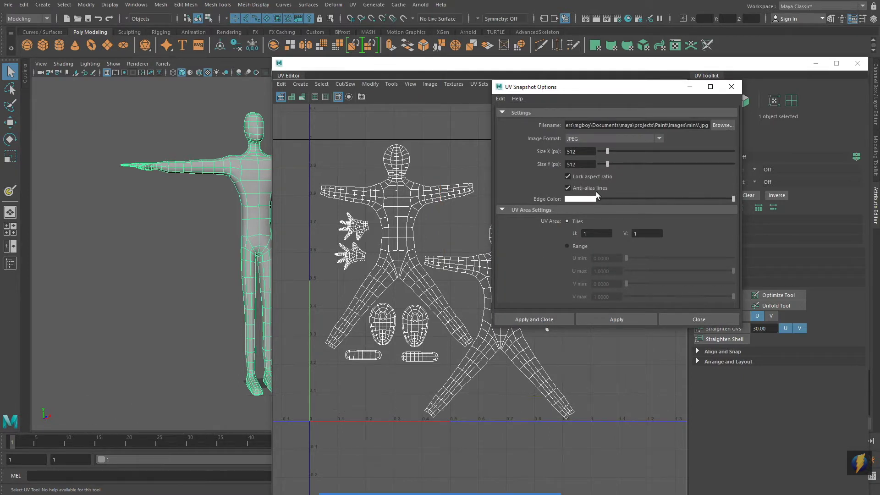
pyautogui.doubleClick(580, 152)
pyautogui.write('2048')
pyautogui.press('Tab')
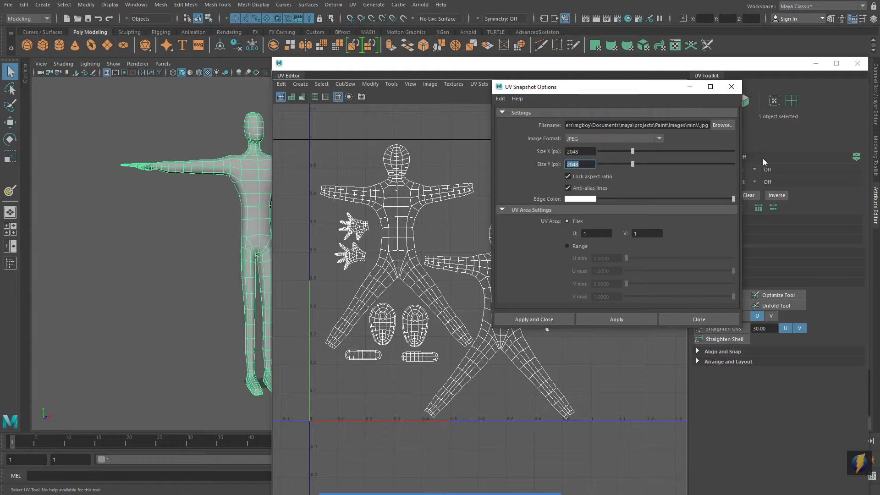
# - Name the snapshot file UVSnapshot in the project's images folder and export it
pyautogui.click(721, 125)
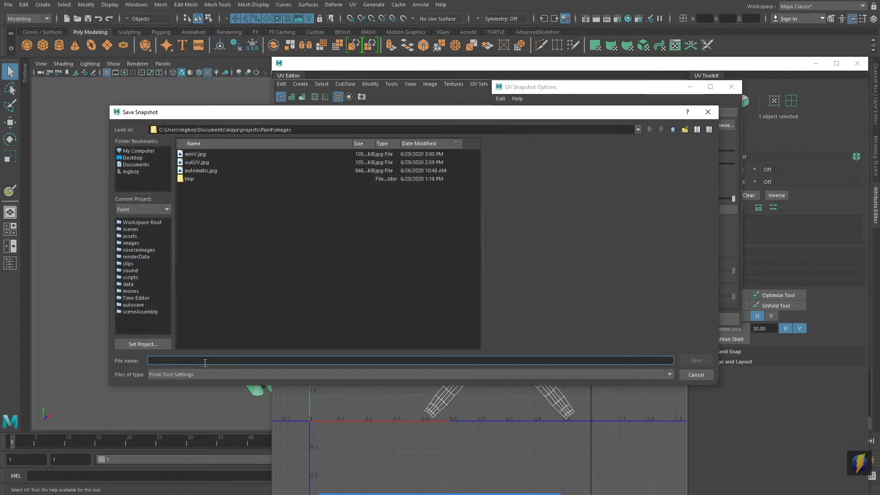
pyautogui.write('UVSna')
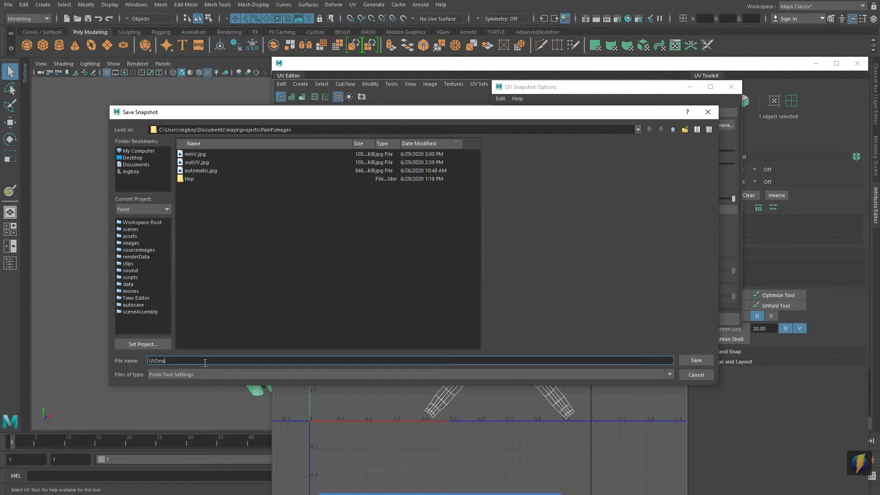
pyautogui.write('pshot')
pyautogui.click(696, 360)
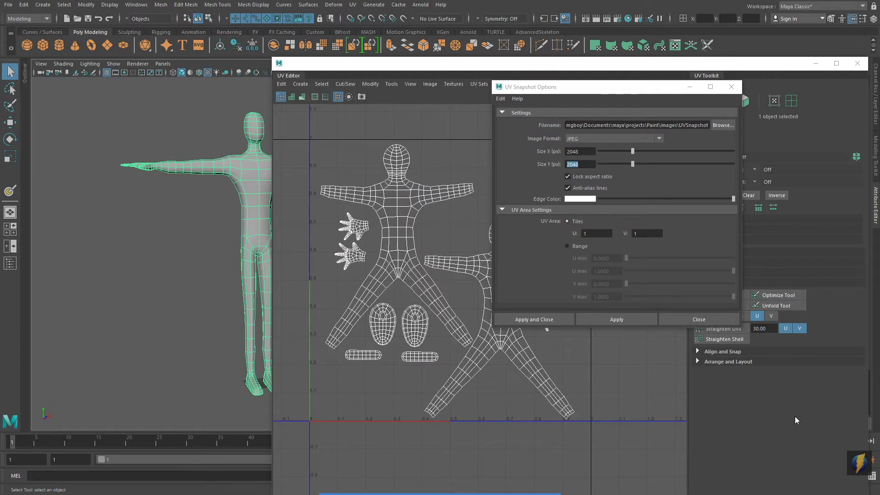
pyautogui.click(608, 318)
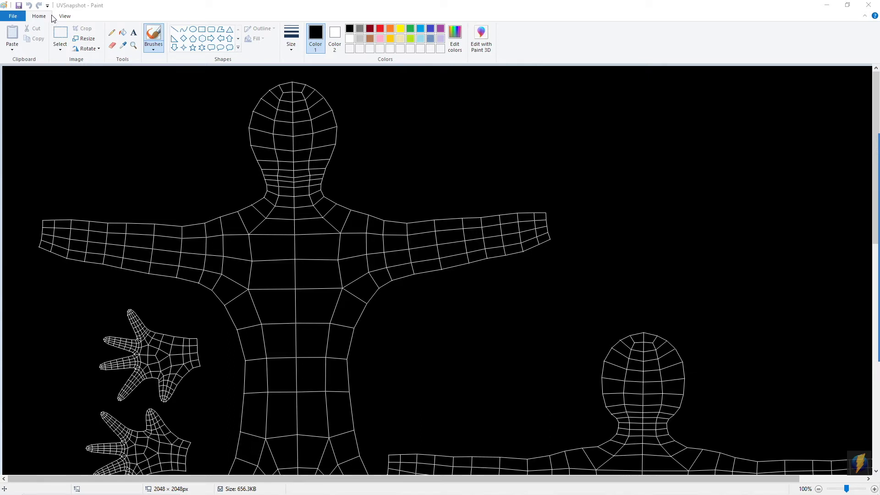
# - Switch to Paint and fill the black background around the UV shells of the UVSnapshot image with gray
pyautogui.click(67, 17)
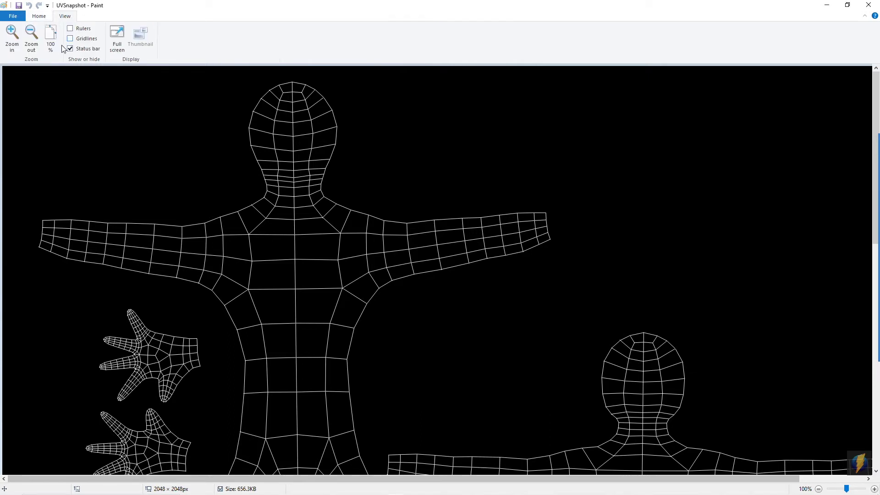
pyautogui.click(32, 35)
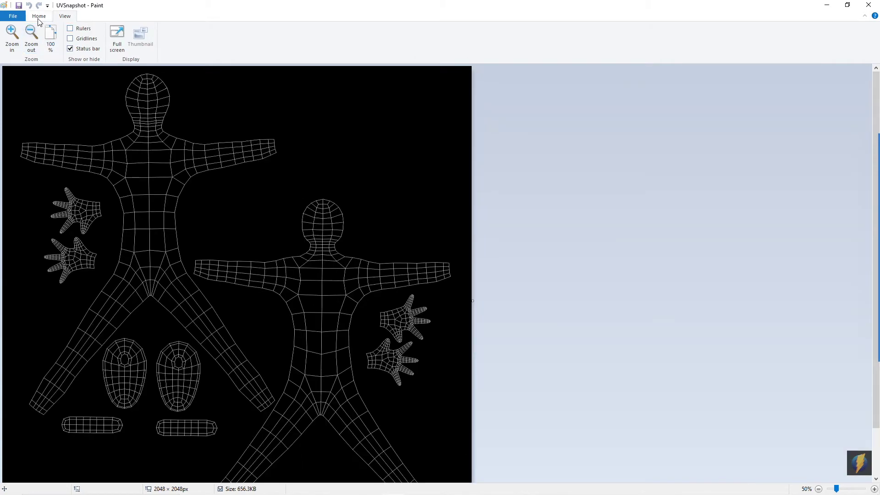
pyautogui.click(39, 17)
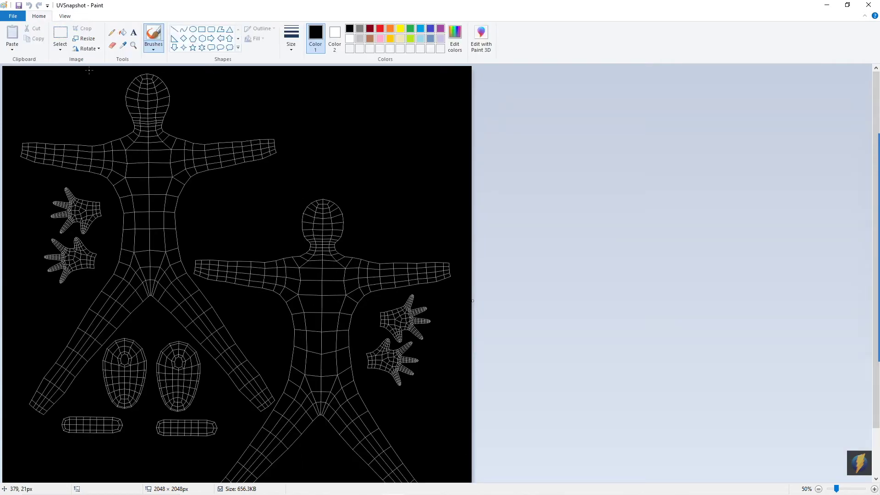
pyautogui.click(123, 33)
pyautogui.click(360, 29)
pyautogui.click(257, 101)
# - Draw a black-outlined, solid red polygon about 843 × 505 px over the upper-left figure's torso and upper arms
pyautogui.click(65, 17)
pyautogui.click(13, 34)
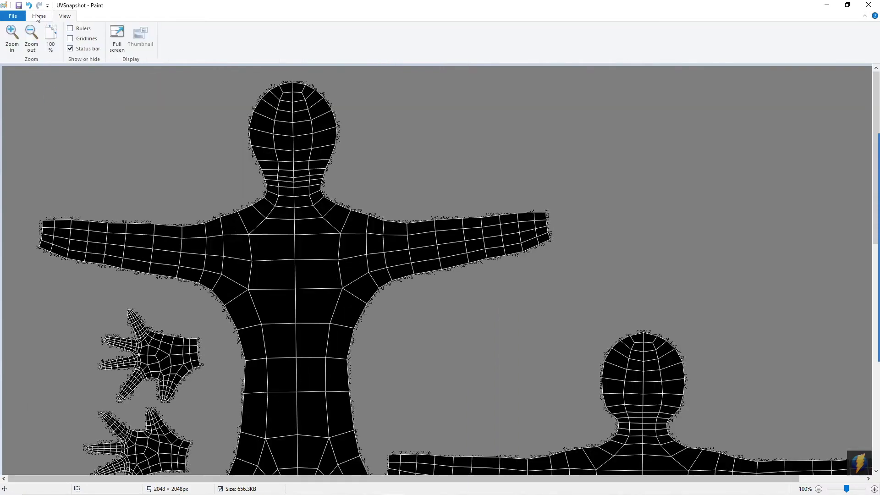
pyautogui.click(38, 18)
pyautogui.click(221, 30)
pyautogui.click(335, 39)
pyautogui.click(380, 29)
pyautogui.moveTo(250, 201); pyautogui.dragTo(205, 218)
pyautogui.click(108, 218)
pyautogui.click(100, 271)
pyautogui.click(199, 287)
pyautogui.click(234, 329)
pyautogui.click(237, 432)
pyautogui.click(358, 430)
pyautogui.click(358, 329)
pyautogui.click(394, 282)
pyautogui.click(487, 262)
pyautogui.click(261, 40)
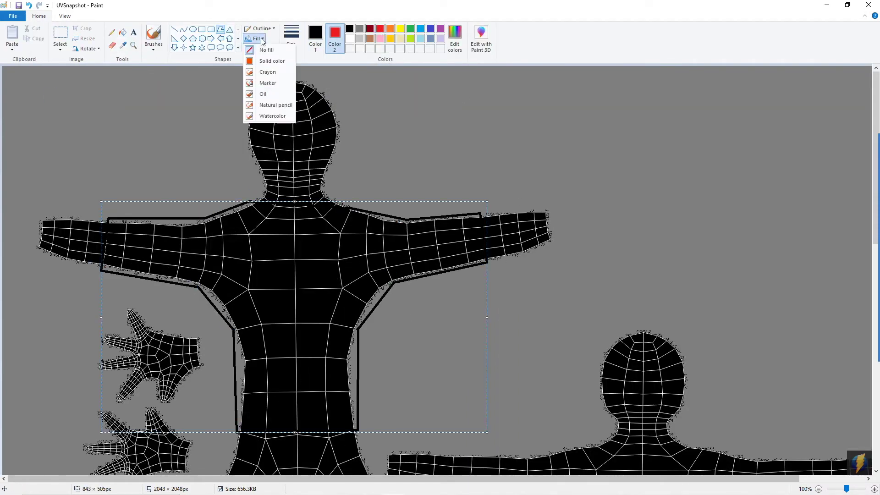
pyautogui.click(272, 61)
# - Draw a matching solid red polygon about 844 × 502 px over the lower-right figure's torso and upper arms
pyautogui.scroll(-7, 413, 256)
pyautogui.moveTo(625, 479); pyautogui.dragTo(691, 479)
pyautogui.moveTo(383, 144); pyautogui.dragTo(377, 197)
pyautogui.click(474, 210)
pyautogui.click(506, 254)
pyautogui.click(504, 357)
pyautogui.click(632, 360)
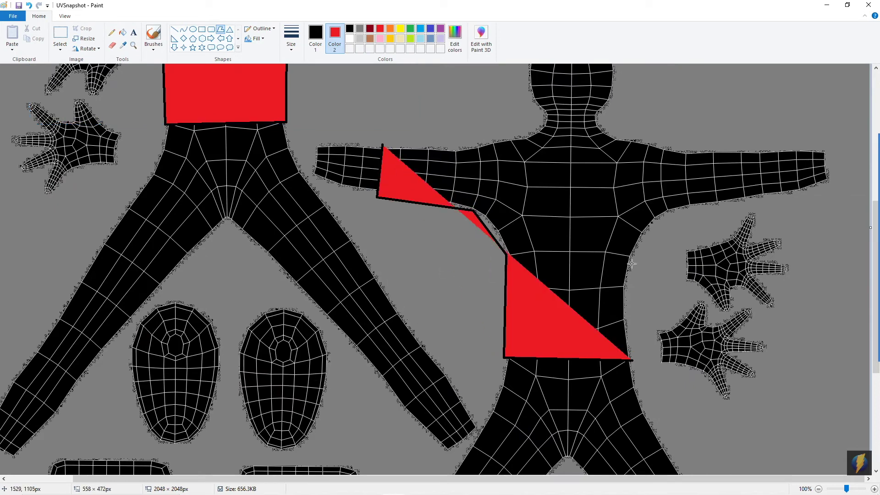
pyautogui.click(633, 256)
pyautogui.click(656, 219)
pyautogui.click(763, 195)
pyautogui.click(760, 149)
pyautogui.click(660, 145)
pyautogui.click(607, 132)
pyautogui.click(530, 132)
pyautogui.click(456, 146)
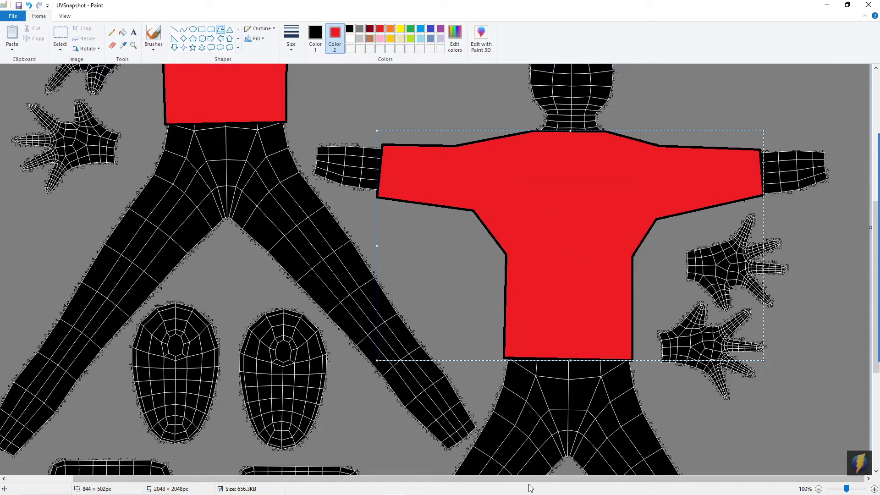
# - Draw a solid red polygon over the upper-left figure's hips and thighs, ending just below the knees
pyautogui.keyDown('shift'); pyautogui.hscroll(-3, 530, 488); pyautogui.keyUp('shift')
pyautogui.moveTo(237, 124); pyautogui.dragTo(224, 174)
pyautogui.click(130, 318)
pyautogui.click(175, 351)
pyautogui.click(297, 223)
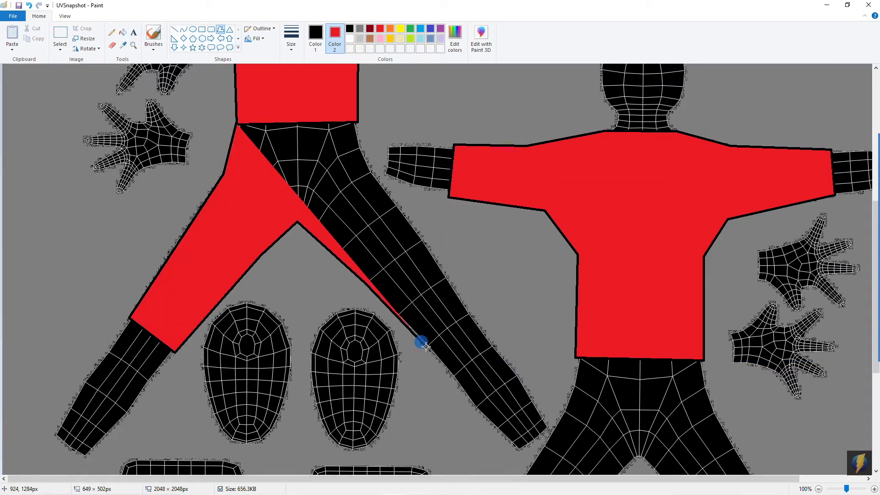
pyautogui.click(425, 347)
pyautogui.click(472, 312)
pyautogui.click(400, 207)
pyautogui.click(372, 172)
pyautogui.doubleClick(358, 122)
# - Draw a solid red polygon about 737 × 504 px over the lower-right figure's hips and thighs
pyautogui.scroll(-8, 357, 220)
pyautogui.moveTo(355, 479); pyautogui.dragTo(424, 479)
pyautogui.moveTo(505, 133); pyautogui.dragTo(492, 185)
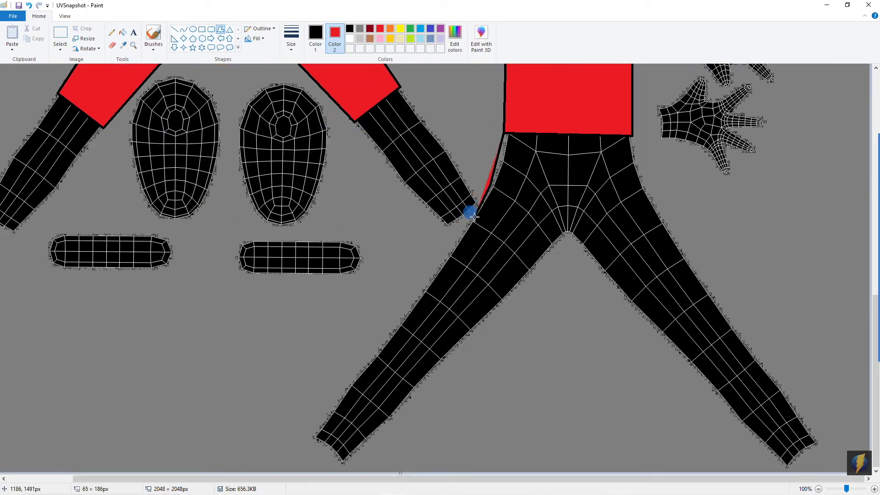
pyautogui.click(400, 324)
pyautogui.click(443, 362)
pyautogui.click(568, 236)
pyautogui.click(690, 363)
pyautogui.click(733, 324)
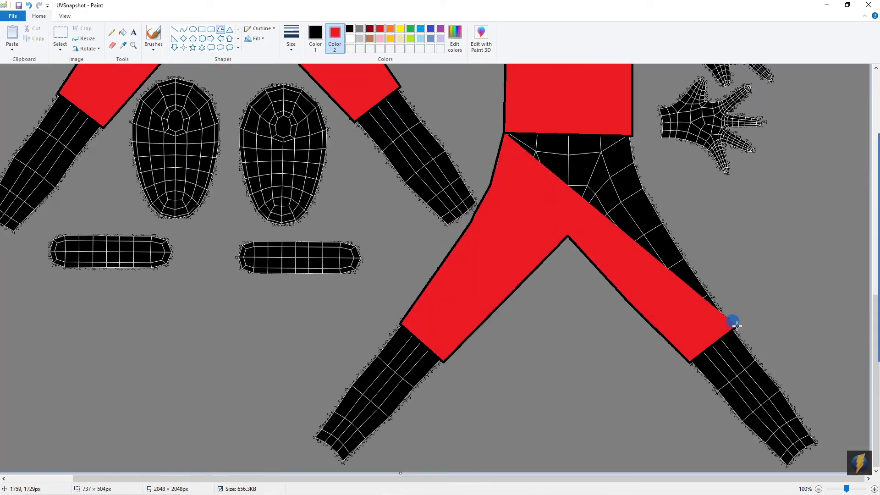
pyautogui.click(665, 224)
pyautogui.doubleClick(632, 135)
pyautogui.click(64, 16)
pyautogui.click(33, 36)
pyautogui.scroll(3, 560, 256)
pyautogui.scroll(-3, 359, 366)
pyautogui.click(39, 16)
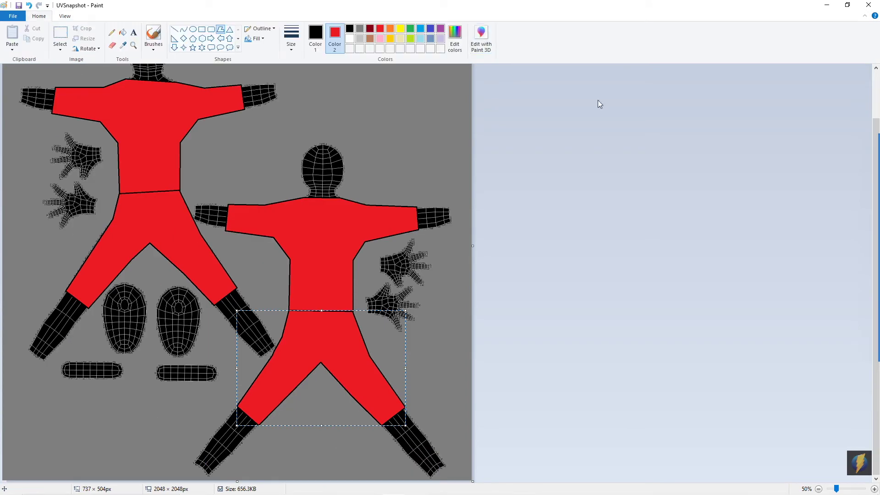
pyautogui.click(112, 33)
pyautogui.scroll(3, 133, 120)
pyautogui.click(64, 16)
pyautogui.click(12, 36)
pyautogui.click(39, 16)
pyautogui.click(455, 39)
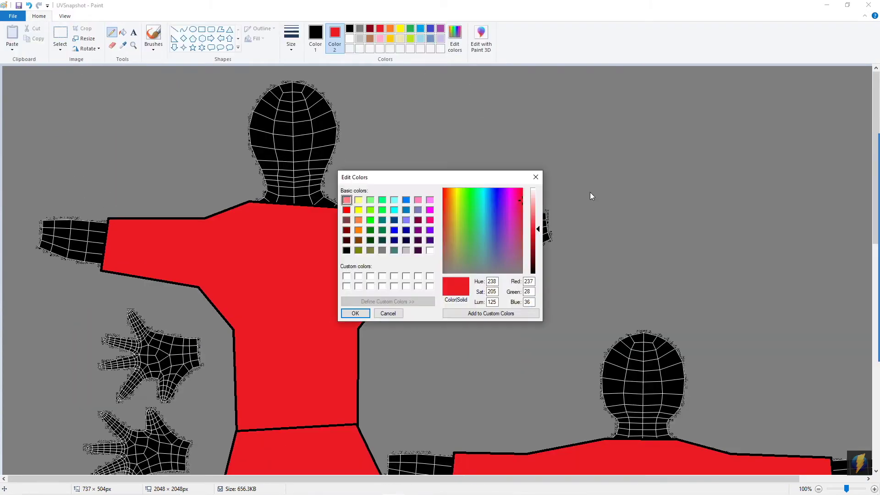
pyautogui.click(493, 200)
pyautogui.press('Escape')
# - Choose the Polygon shape and set Color 2 to a custom dark navy blue
pyautogui.click(220, 29)
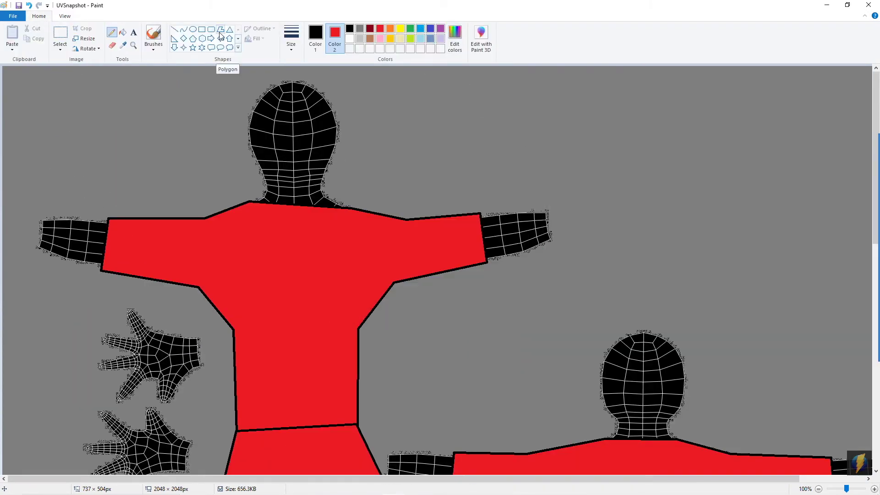
pyautogui.click(336, 33)
pyautogui.click(458, 39)
pyautogui.click(496, 222)
pyautogui.moveTo(538, 230); pyautogui.dragTo(539, 253)
pyautogui.click(355, 314)
# - Cover both forearms of the upper-left figure with black-outlined, solid navy polygons
pyautogui.moveTo(108, 218); pyautogui.dragTo(100, 277)
pyautogui.click(23, 259)
pyautogui.click(39, 213)
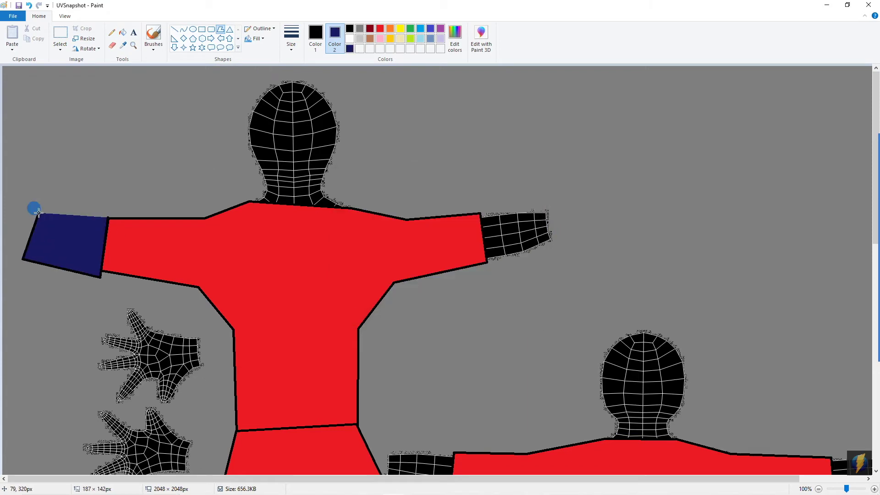
pyautogui.click(108, 217)
pyautogui.moveTo(480, 213); pyautogui.dragTo(488, 265)
pyautogui.click(480, 213)
# - Cover both forearms of the lower-right figure with solid navy polygons
pyautogui.scroll(-5, 430, 116)
pyautogui.moveTo(454, 145); pyautogui.dragTo(448, 196)
pyautogui.click(386, 174)
pyautogui.click(386, 139)
pyautogui.click(454, 144)
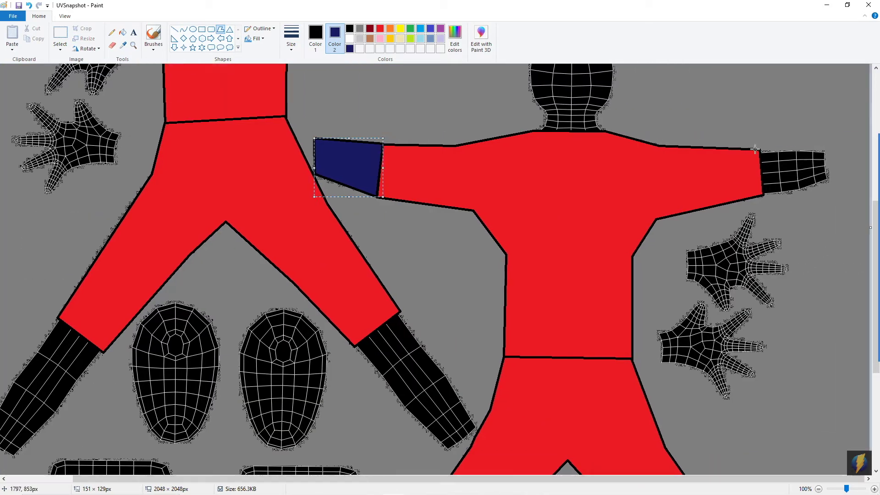
pyautogui.moveTo(761, 149); pyautogui.dragTo(763, 196)
pyautogui.click(844, 185)
pyautogui.click(835, 140)
pyautogui.click(761, 149)
# - Cover both lower legs of the upper-left figure with solid navy polygons
pyautogui.scroll(-5, 569, 193)
pyautogui.moveTo(353, 120); pyautogui.dragTo(405, 83)
pyautogui.click(477, 202)
pyautogui.click(444, 228)
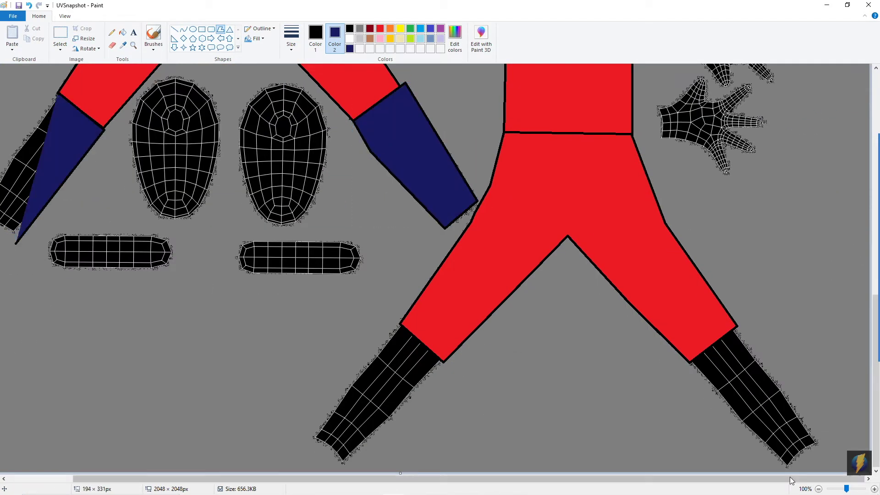
pyautogui.moveTo(792, 480); pyautogui.dragTo(726, 480)
pyautogui.click(45, 212)
pyautogui.click(129, 93)
# - Cover the lower legs of the lower-right figure with solid navy polygons
pyautogui.moveTo(472, 325); pyautogui.dragTo(518, 366)
pyautogui.click(416, 469)
pyautogui.click(374, 433)
pyautogui.click(472, 324)
pyautogui.moveTo(550, 479); pyautogui.dragTo(619, 479)
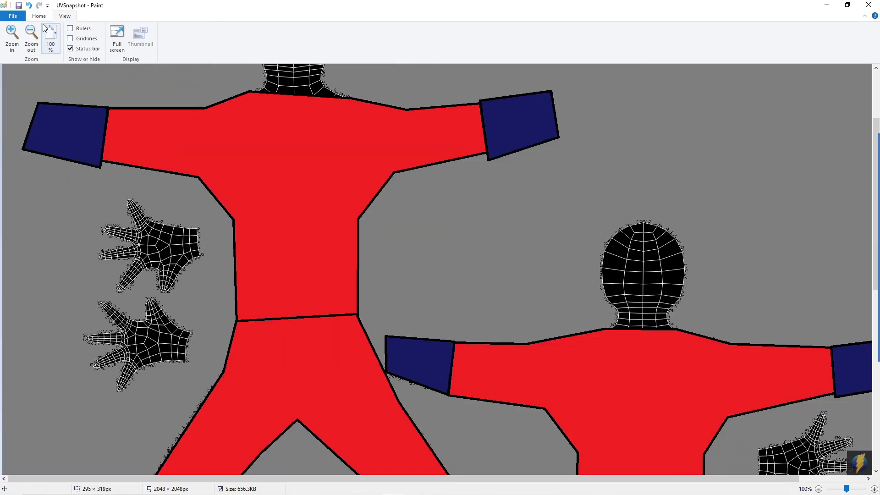
# - Cover the two hands beside the upper-left figure and the two strips below the feet with solid navy rectangles
pyautogui.click(40, 17)
pyautogui.click(202, 29)
pyautogui.moveTo(78, 194); pyautogui.dragTo(203, 300)
pyautogui.moveTo(65, 279); pyautogui.dragTo(193, 413)
pyautogui.scroll(-7, 334, 310)
pyautogui.moveTo(115, 344); pyautogui.dragTo(251, 391)
pyautogui.moveTo(298, 351); pyautogui.dragTo(435, 394)
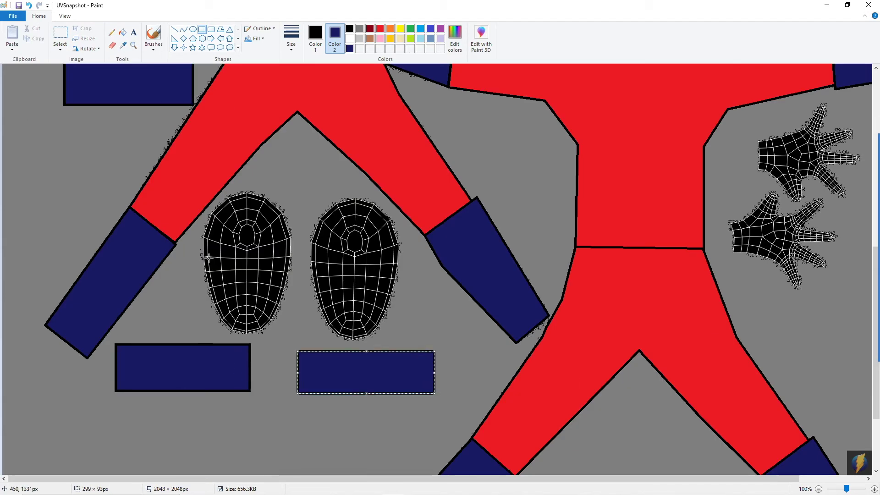
# - Cover the two foot shells and the pair of hands beside the lower-right figure with overlapping navy rectangles
pyautogui.moveTo(198, 252); pyautogui.dragTo(288, 335)
pyautogui.moveTo(301, 256); pyautogui.dragTo(402, 339)
pyautogui.moveTo(303, 195); pyautogui.dragTo(377, 280)
pyautogui.moveTo(238, 189); pyautogui.dragTo(293, 269)
pyautogui.moveTo(199, 225)
pyautogui.mouseDown()
pyautogui.moveTo(243, 242)
pyautogui.moveTo(255, 263)
pyautogui.mouseUp()
pyautogui.moveTo(721, 143); pyautogui.dragTo(852, 284)
pyautogui.moveTo(754, 112); pyautogui.dragTo(855, 150)
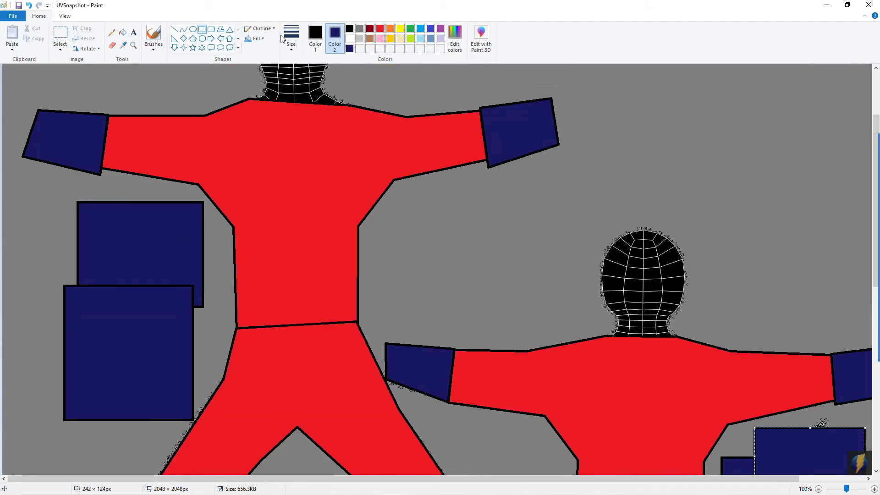
# - Set Color 1 to the custom navy and brush over the black outline where the upper-left figure's two hand rectangles overlap
pyautogui.click(153, 34)
pyautogui.click(350, 29)
pyautogui.click(350, 49)
pyautogui.moveTo(132, 278); pyautogui.dragTo(132, 294)
pyautogui.click(315, 39)
pyautogui.click(455, 38)
pyautogui.click(335, 38)
pyautogui.click(455, 38)
pyautogui.click(316, 38)
pyautogui.click(455, 38)
pyautogui.click(347, 276)
pyautogui.click(355, 313)
pyautogui.click(154, 45)
pyautogui.moveTo(192, 294); pyautogui.dragTo(87, 291)
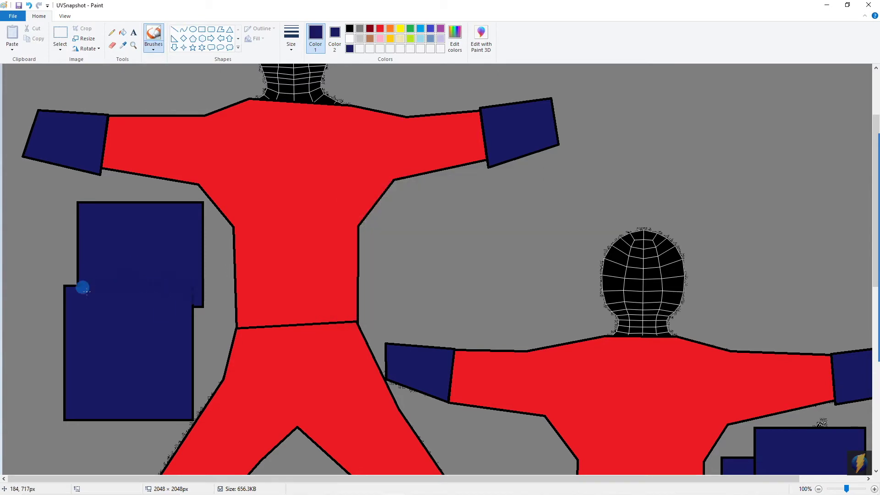
# - Brush navy over the black outlines and gaps where the foot rectangles between the upper-left figure's legs overlap
pyautogui.scroll(-7, 87, 292)
pyautogui.moveTo(290, 254)
pyautogui.mouseDown()
pyautogui.moveTo(236, 227)
pyautogui.moveTo(208, 248)
pyautogui.moveTo(243, 179)
pyautogui.mouseUp()
pyautogui.moveTo(383, 246)
pyautogui.mouseDown()
pyautogui.moveTo(319, 261)
pyautogui.moveTo(303, 250)
pyautogui.mouseUp()
pyautogui.moveTo(381, 204); pyautogui.dragTo(403, 240)
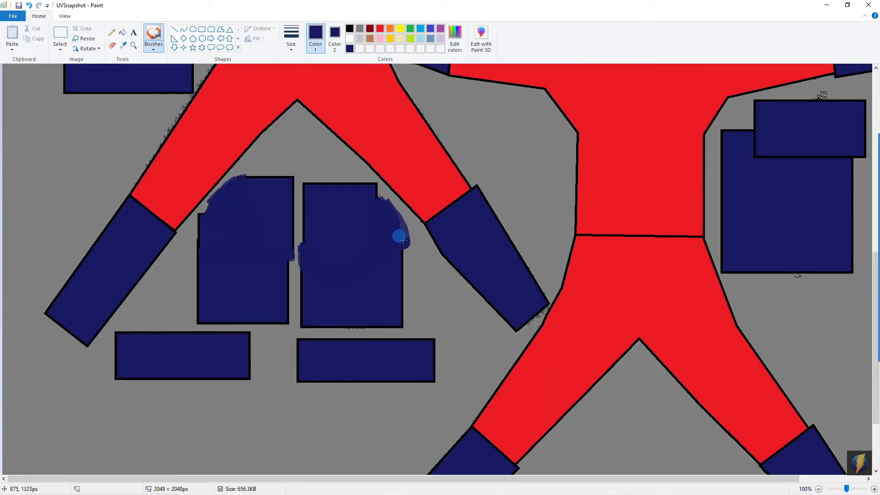
# - Brush navy over the overlapping outlines and stray mesh pixels of the hand rectangles beside the lower-right figure
pyautogui.scroll(2, 403, 240)
pyautogui.moveTo(477, 479); pyautogui.dragTo(550, 479)
pyautogui.moveTo(675, 233); pyautogui.dragTo(773, 253)
pyautogui.moveTo(751, 200); pyautogui.dragTo(754, 189)
pyautogui.click(782, 264)
# - Draw a yellow ellipse with a navy outline, about 107 × 61 px, on the upper-left figure's face
pyautogui.click(65, 16)
pyautogui.click(31, 38)
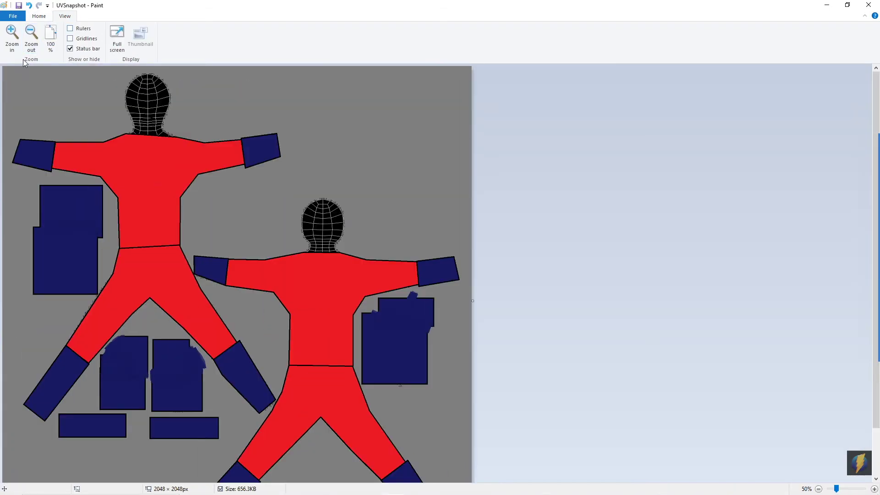
pyautogui.click(12, 38)
pyautogui.click(11, 39)
pyautogui.click(39, 16)
pyautogui.click(193, 30)
pyautogui.click(334, 38)
pyautogui.click(400, 28)
pyautogui.click(315, 38)
pyautogui.click(350, 49)
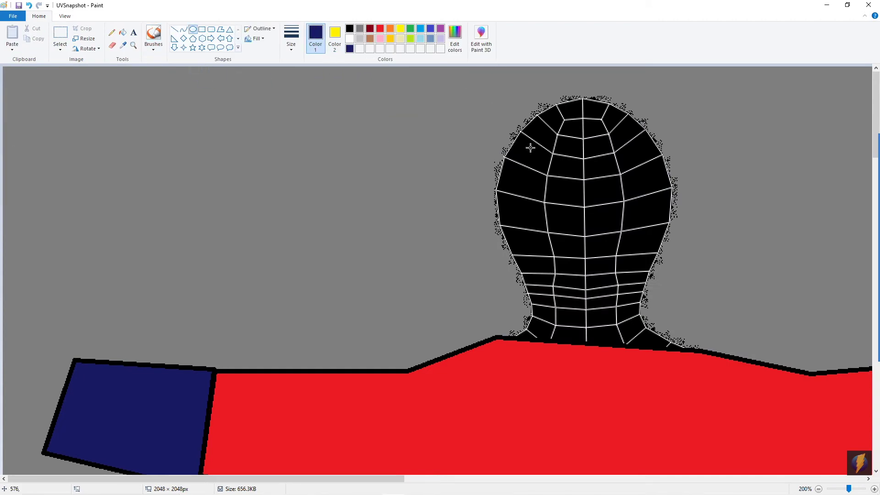
pyautogui.moveTo(535, 174); pyautogui.dragTo(633, 228)
# - Brush solid red over the upper-left figure's head and neck with a thicker brush, leaving the yellow ellipse uncovered
pyautogui.click(153, 33)
pyautogui.click(380, 28)
pyautogui.moveTo(538, 323)
pyautogui.mouseDown()
pyautogui.moveTo(545, 360)
pyautogui.moveTo(516, 344)
pyautogui.moveTo(611, 98)
pyautogui.moveTo(544, 282)
pyautogui.moveTo(534, 140)
pyautogui.moveTo(609, 240)
pyautogui.moveTo(507, 193)
pyautogui.mouseUp()
pyautogui.click(292, 47)
pyautogui.click(312, 82)
pyautogui.moveTo(576, 170)
pyautogui.mouseDown()
pyautogui.moveTo(615, 172)
pyautogui.moveTo(629, 199)
pyautogui.moveTo(585, 226)
pyautogui.moveTo(539, 182)
pyautogui.moveTo(639, 231)
pyautogui.moveTo(586, 202)
pyautogui.mouseUp()
pyautogui.click(455, 38)
pyautogui.click(356, 314)
pyautogui.click(193, 29)
pyautogui.click(111, 32)
# - Cover the lower-right figure's head with a solid red ellipse about 226 × 285 px and no outline
pyautogui.click(65, 16)
pyautogui.doubleClick(31, 37)
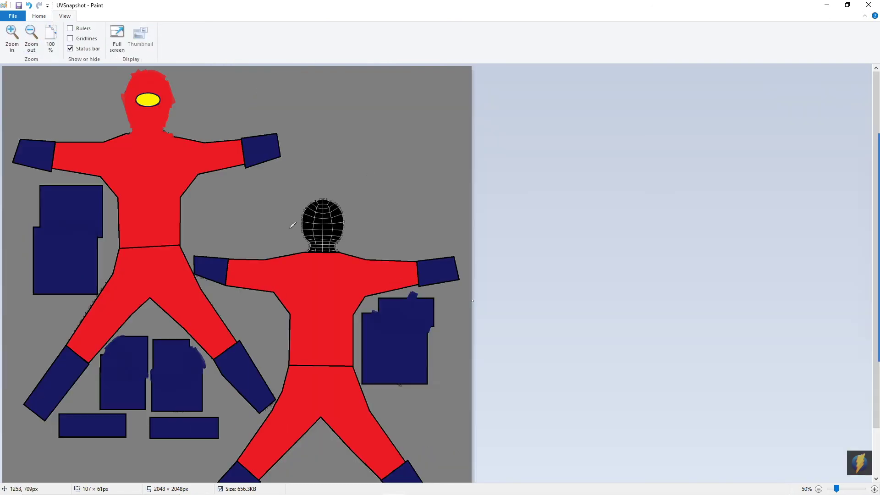
pyautogui.doubleClick(12, 38)
pyautogui.scroll(-5, 802, 409)
pyautogui.click(39, 16)
pyautogui.click(334, 37)
pyautogui.click(380, 29)
pyautogui.click(193, 29)
pyautogui.moveTo(497, 134)
pyautogui.mouseDown()
pyautogui.moveTo(562, 204)
pyautogui.moveTo(703, 394)
pyautogui.mouseUp()
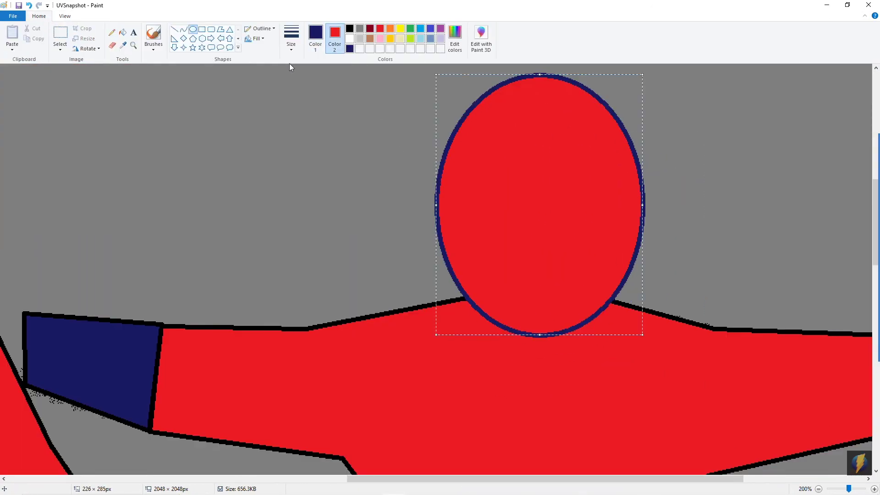
pyautogui.click(260, 29)
pyautogui.click(266, 49)
# - Cover the black waist lines of both figures with solid red rectangles that have no outline
pyautogui.click(65, 16)
pyautogui.doubleClick(31, 37)
pyautogui.doubleClick(11, 38)
pyautogui.scroll(-5, 440, 271)
pyautogui.click(39, 16)
pyautogui.click(154, 35)
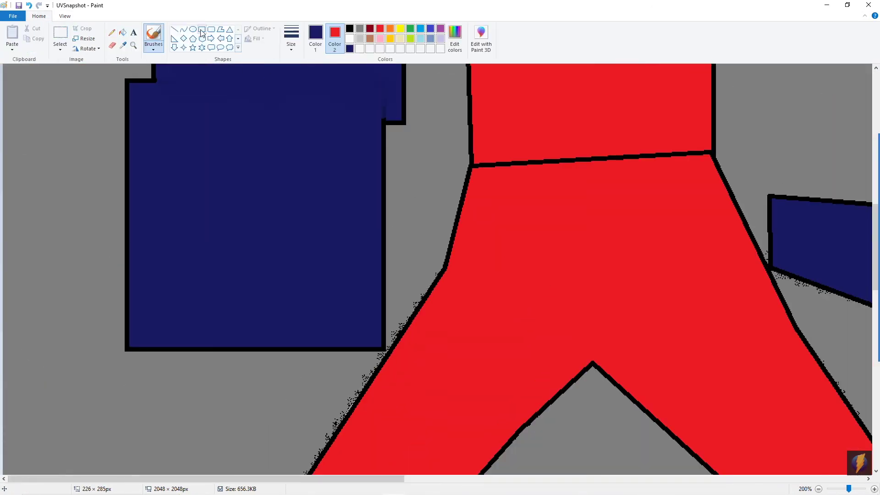
pyautogui.click(202, 31)
pyautogui.moveTo(480, 148); pyautogui.dragTo(710, 169)
pyautogui.scroll(-6, 609, 273)
pyautogui.moveTo(293, 479); pyautogui.dragTo(656, 479)
pyautogui.moveTo(355, 215); pyautogui.dragTo(608, 243)
# - Draw a pink heart about 209 × 210 px with a solid navy outline on the upper-left figure's chest
pyautogui.click(65, 16)
pyautogui.doubleClick(31, 37)
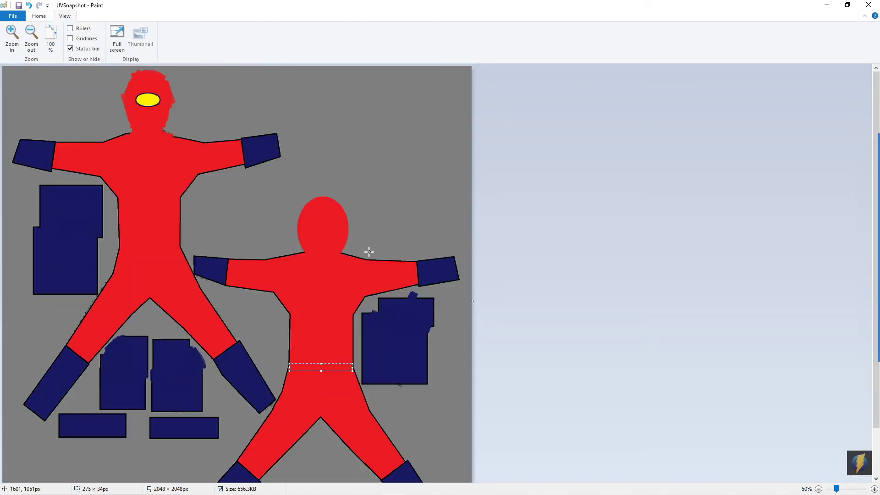
pyautogui.keyDown('ctrl'); pyautogui.scroll(2, 369, 251); pyautogui.keyUp('ctrl')
pyautogui.keyDown('shift'); pyautogui.hscroll(3, 583, 235); pyautogui.keyUp('shift')
pyautogui.click(39, 16)
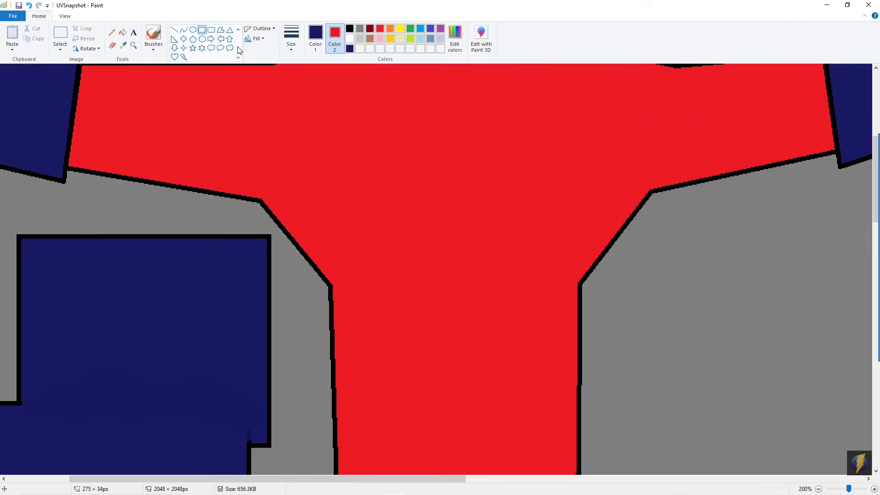
pyautogui.click(174, 57)
pyautogui.click(380, 38)
pyautogui.moveTo(365, 148); pyautogui.dragTo(548, 327)
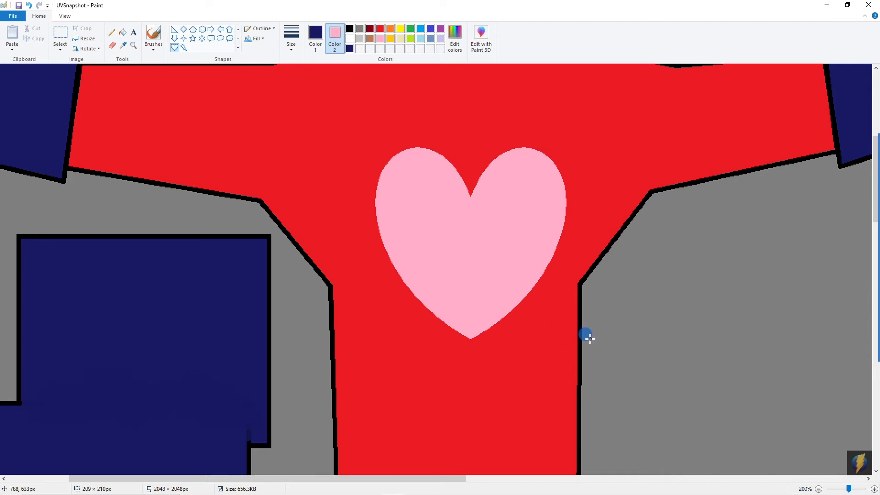
pyautogui.click(260, 29)
pyautogui.click(266, 51)
# - Try several yellow lightning bolts with navy outlines over the chest heart, deleting each one
pyautogui.click(184, 48)
pyautogui.click(400, 28)
pyautogui.moveTo(376, 124); pyautogui.dragTo(567, 325)
pyautogui.moveTo(482, 228)
pyautogui.mouseDown()
pyautogui.moveTo(438, 229)
pyautogui.moveTo(448, 231)
pyautogui.mouseUp()
pyautogui.moveTo(534, 126); pyautogui.dragTo(558, 156)
pyautogui.moveTo(466, 241); pyautogui.dragTo(431, 223)
pyautogui.press('Delete')
pyautogui.click(183, 47)
pyautogui.keyDown('shift'); pyautogui.moveTo(349, 127); pyautogui.dragTo(478, 254); pyautogui.keyUp('shift')
pyautogui.moveTo(414, 188); pyautogui.dragTo(456, 242)
pyautogui.press('Delete')
pyautogui.keyDown('shift'); pyautogui.moveTo(329, 103); pyautogui.dragTo(514, 289); pyautogui.keyUp('shift')
pyautogui.moveTo(439, 207)
pyautogui.mouseDown()
pyautogui.moveTo(443, 235)
pyautogui.moveTo(376, 169)
pyautogui.mouseUp()
pyautogui.press('Delete')
pyautogui.scroll(2, 380, 172)
pyautogui.keyDown('shift'); pyautogui.moveTo(350, 223); pyautogui.dragTo(502, 405); pyautogui.keyUp('shift')
pyautogui.moveTo(427, 298); pyautogui.dragTo(417, 305)
pyautogui.press('Delete')
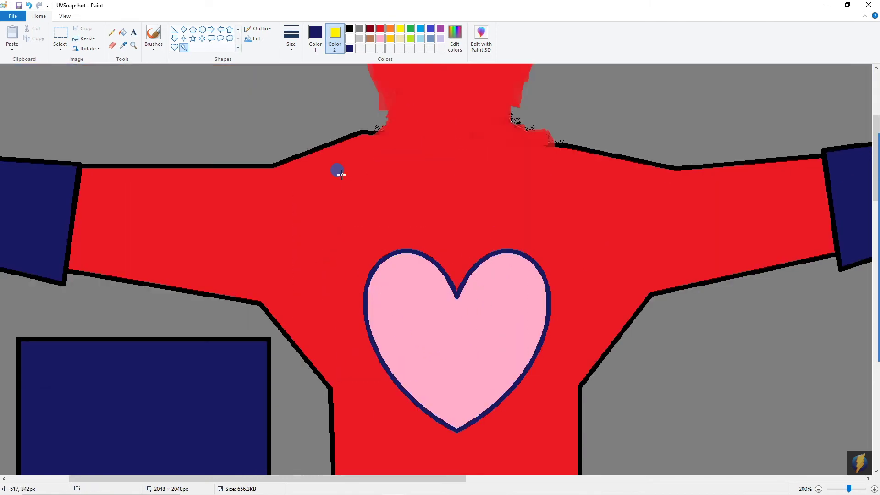
# - Draw a yellow lightning bolt with a navy outline, about 231 × 231 px, across the chest heart
pyautogui.keyDown('shift'); pyautogui.moveTo(300, 200); pyautogui.dragTo(511, 412); pyautogui.keyUp('shift')
pyautogui.moveTo(433, 320); pyautogui.dragTo(468, 288)
# - Try flipping the lightning bolt vertically, rotating it 180° and flipping it horizontally
pyautogui.click(97, 49)
pyautogui.click(95, 89)
pyautogui.click(97, 49)
pyautogui.click(95, 80)
pyautogui.click(98, 50)
pyautogui.click(96, 99)
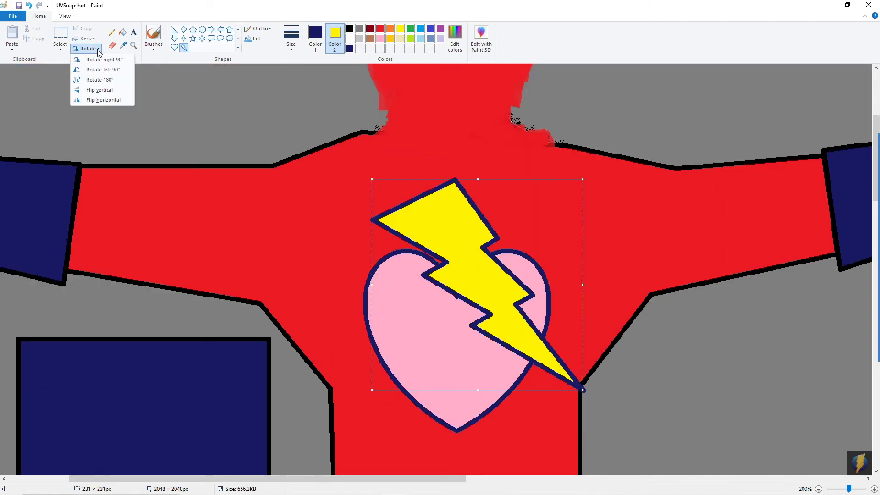
# - Shift the lightning bolt down and left over the heart, and brush pink over its lower part inside the heart
pyautogui.moveTo(470, 233); pyautogui.dragTo(430, 273)
pyautogui.click(154, 35)
pyautogui.click(315, 37)
pyautogui.click(380, 39)
pyautogui.moveTo(487, 331)
pyautogui.mouseDown()
pyautogui.moveTo(440, 354)
pyautogui.moveTo(505, 375)
pyautogui.moveTo(453, 372)
pyautogui.mouseUp()
# - Save the painted texture as a JPEG named superhero in the project's sourceimages folder
pyautogui.click(65, 16)
pyautogui.doubleClick(32, 37)
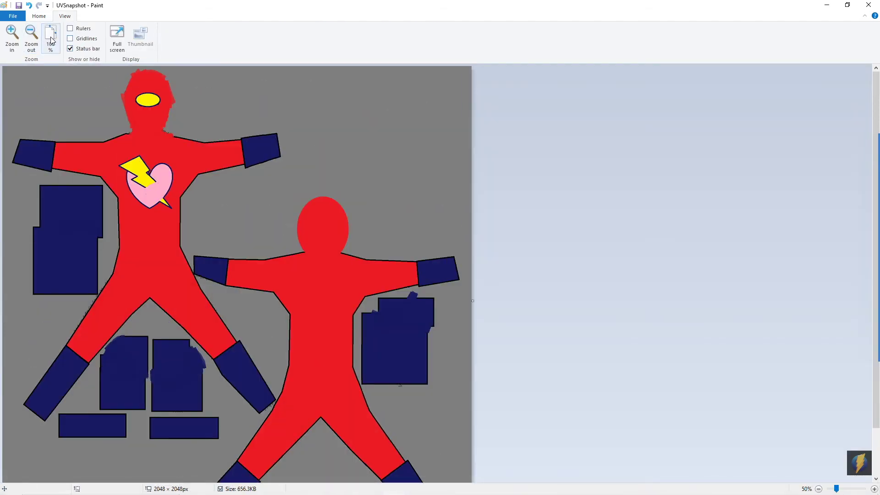
pyautogui.click(11, 16)
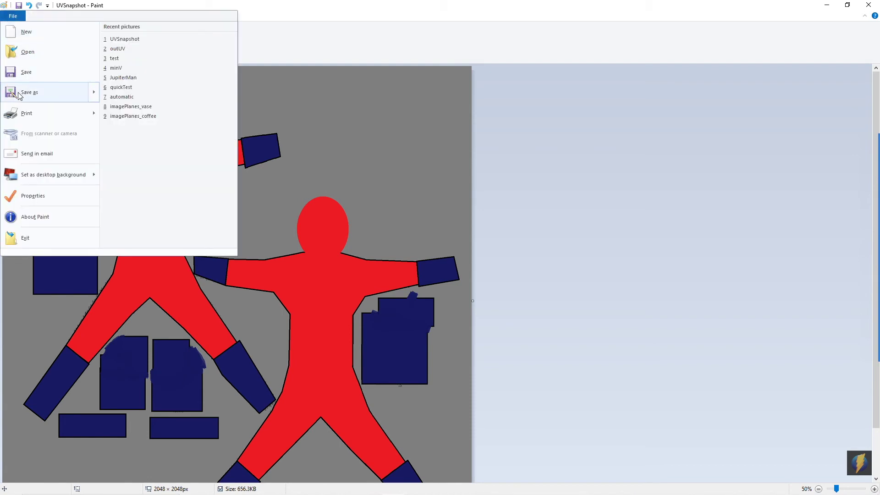
pyautogui.moveTo(28, 92)
pyautogui.click(123, 69)
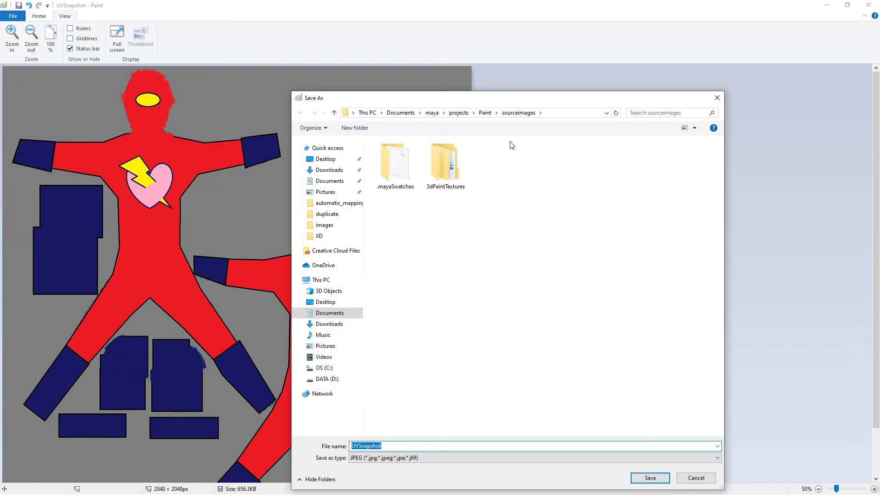
pyautogui.write('superhero')
pyautogui.click(651, 478)
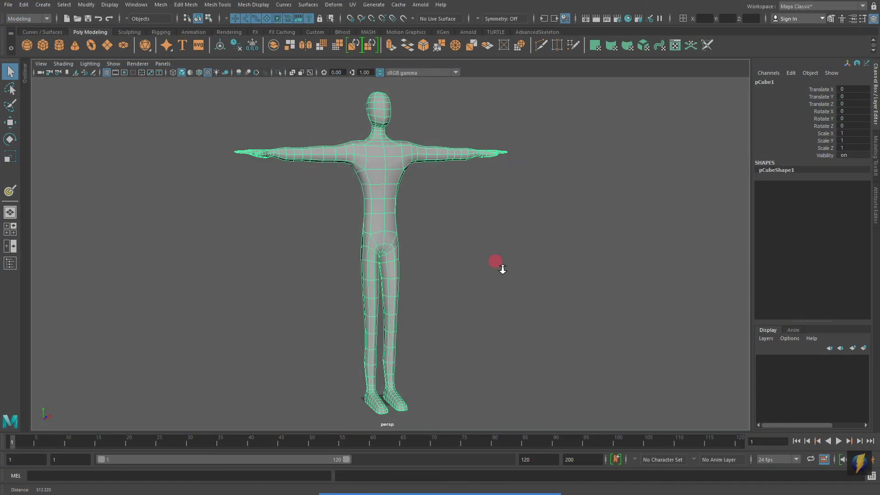
# - Switch to Maya, create a Lambert material in the Hypershade and minimize that window
pyautogui.keyDown('alt'); pyautogui.moveTo(503, 269); pyautogui.dragTo(487, 266, button='right'); pyautogui.keyUp('alt')
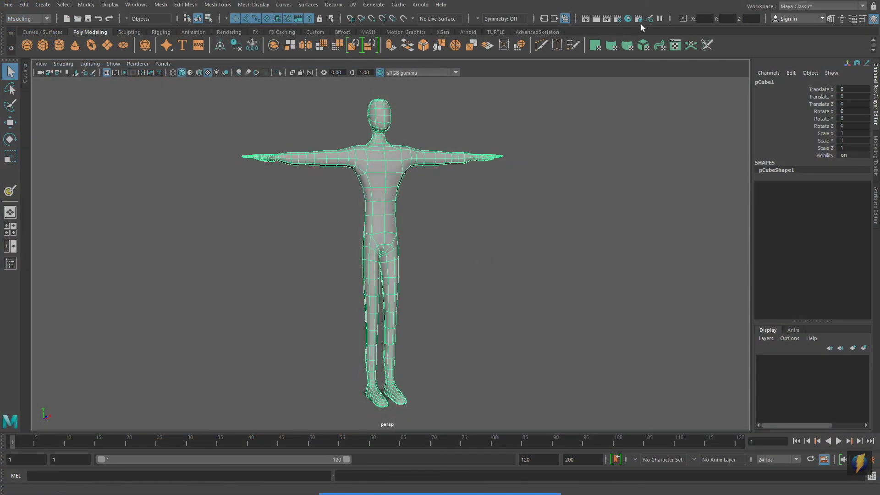
pyautogui.click(628, 19)
pyautogui.moveTo(462, 238); pyautogui.dragTo(509, 106)
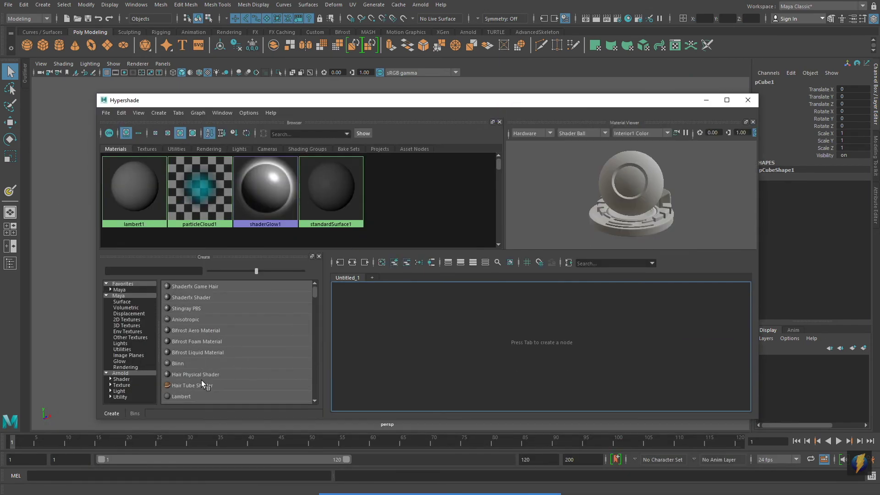
pyautogui.click(187, 396)
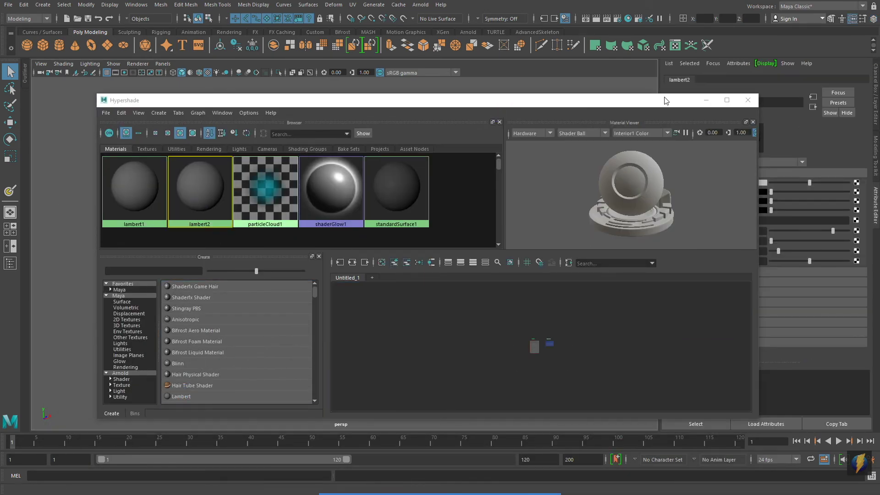
pyautogui.click(705, 100)
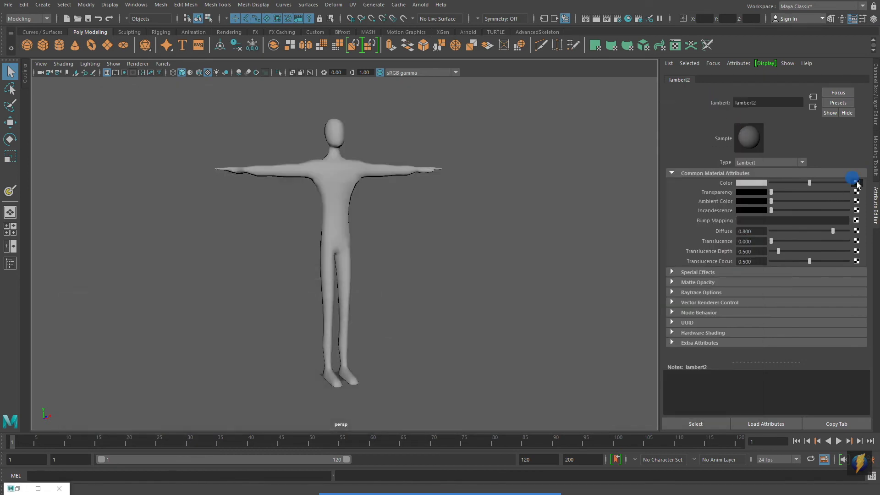
# - Connect a File texture to the new Lambert's Color and load superhero.jpg as its image
pyautogui.click(857, 183)
pyautogui.click(364, 247)
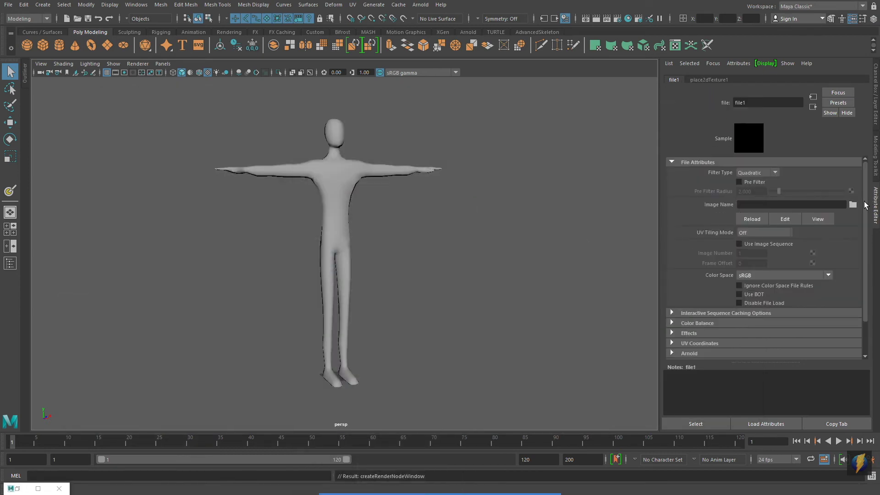
pyautogui.click(853, 205)
pyautogui.click(203, 156)
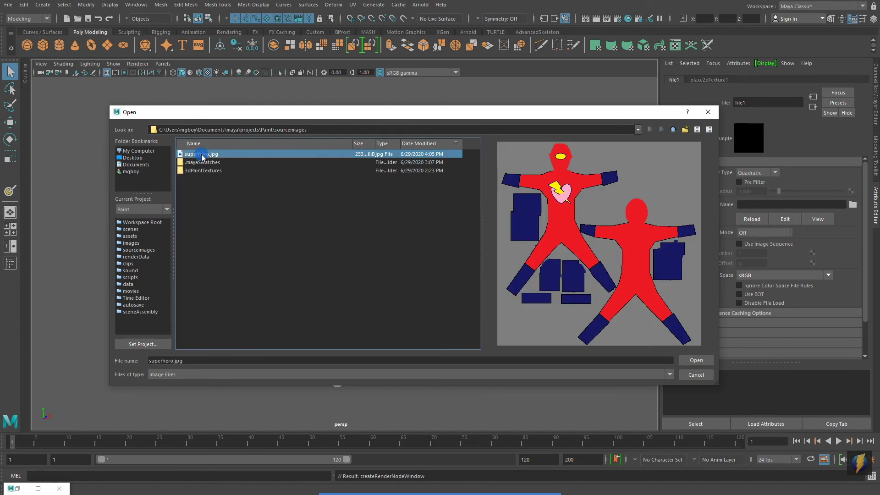
pyautogui.click(696, 361)
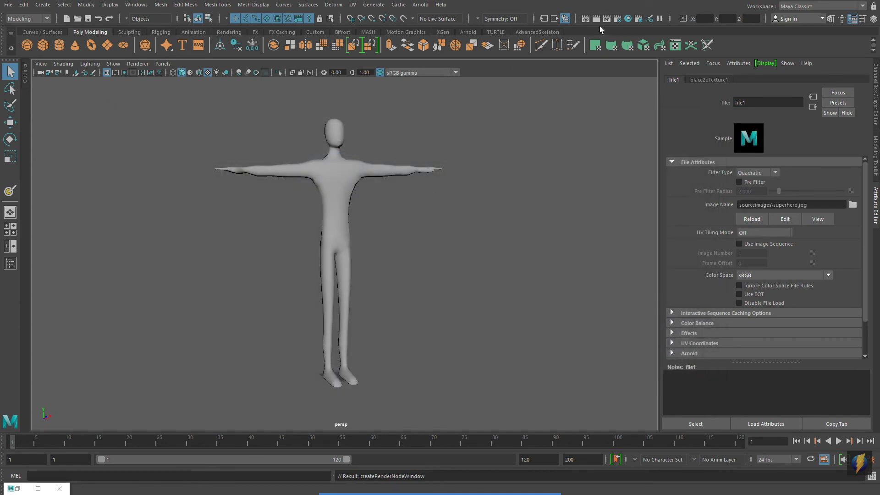
# - Turn on textured display, assign the new Lambert material to the character mesh and close the Hypershade
pyautogui.press('6')
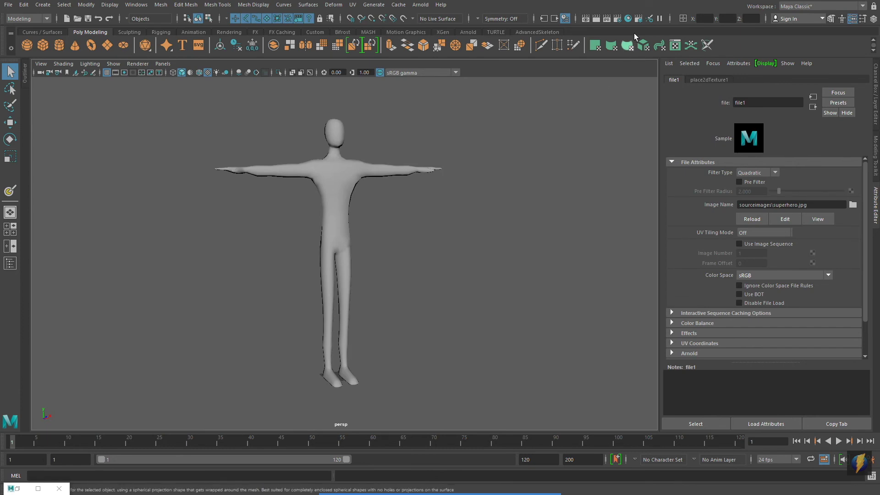
pyautogui.click(628, 19)
pyautogui.moveTo(496, 108); pyautogui.dragTo(752, 224)
pyautogui.moveTo(343, 203); pyautogui.dragTo(344, 204, button='middle')
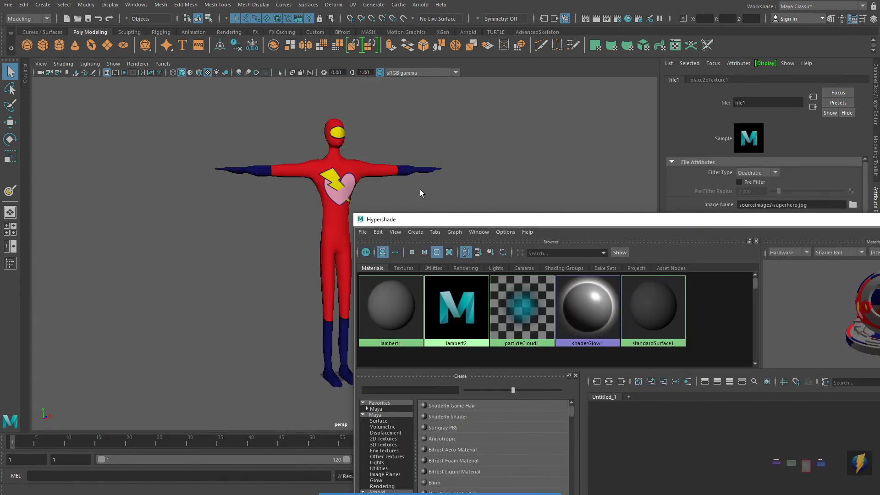
pyautogui.moveTo(618, 228); pyautogui.dragTo(346, 270)
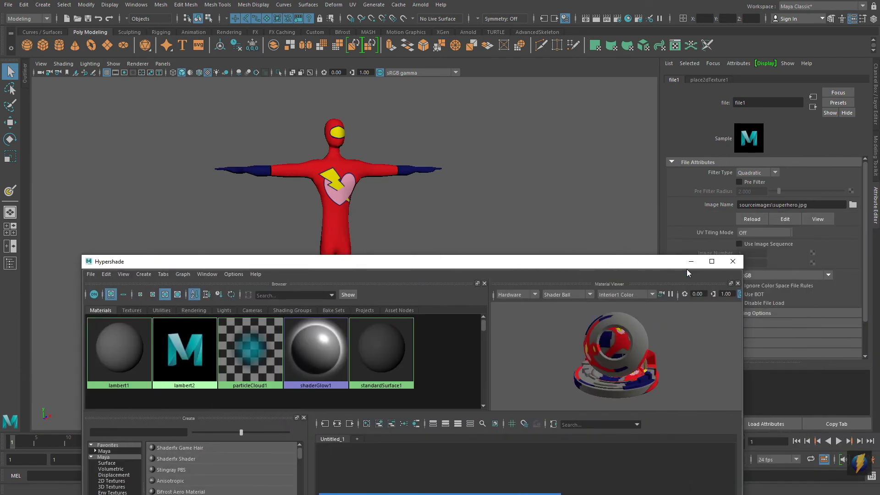
pyautogui.click(733, 261)
# - Examine the textured character from several sides, and the group of three superhero characters from front and back
pyautogui.keyDown('alt'); pyautogui.moveTo(459, 250); pyautogui.dragTo(395, 250); pyautogui.keyUp('alt')
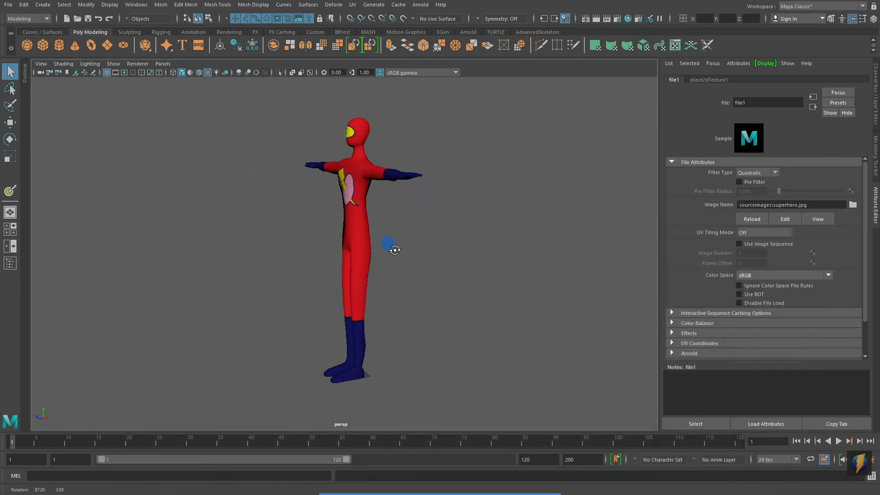
pyautogui.keyDown('alt'); pyautogui.moveTo(323, 245); pyautogui.dragTo(354, 247); pyautogui.keyUp('alt')
pyautogui.keyDown('alt'); pyautogui.moveTo(354, 247); pyautogui.dragTo(298, 252, button='right'); pyautogui.keyUp('alt')
pyautogui.keyDown('alt'); pyautogui.moveTo(298, 251); pyautogui.dragTo(320, 249); pyautogui.keyUp('alt')
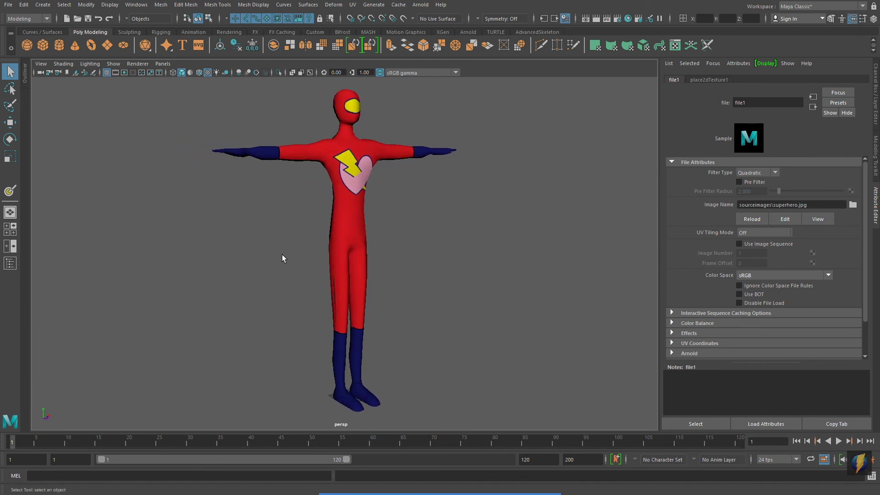
pyautogui.keyDown('alt'); pyautogui.moveTo(212, 256); pyautogui.dragTo(324, 216); pyautogui.keyUp('alt')
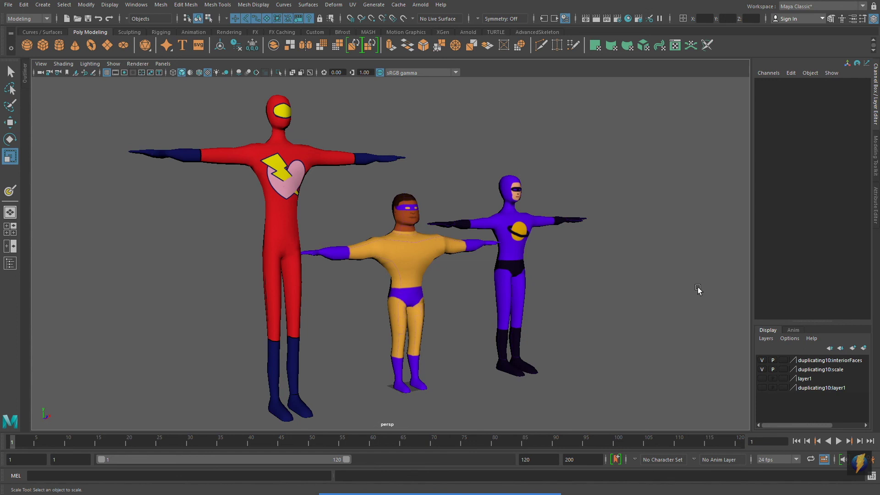
pyautogui.keyDown('alt'); pyautogui.moveTo(243, 244); pyautogui.dragTo(429, 246); pyautogui.keyUp('alt')
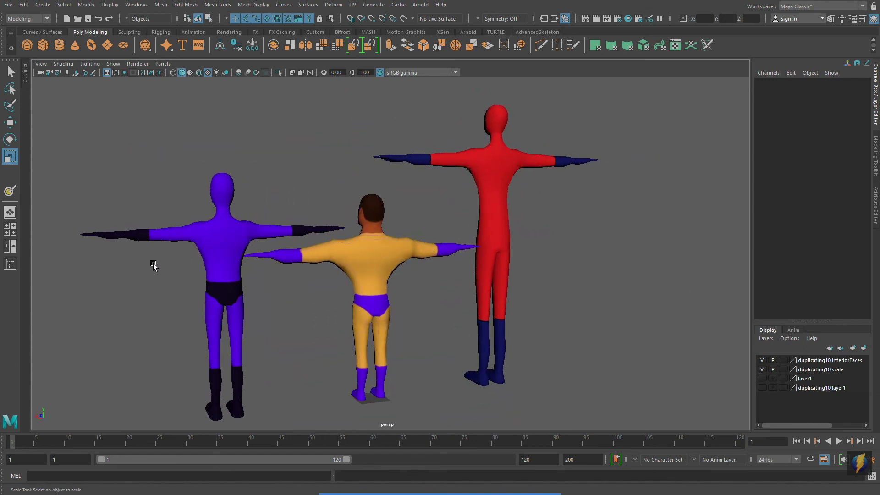
pyautogui.keyDown('alt'); pyautogui.moveTo(153, 266); pyautogui.dragTo(394, 267); pyautogui.keyUp('alt')
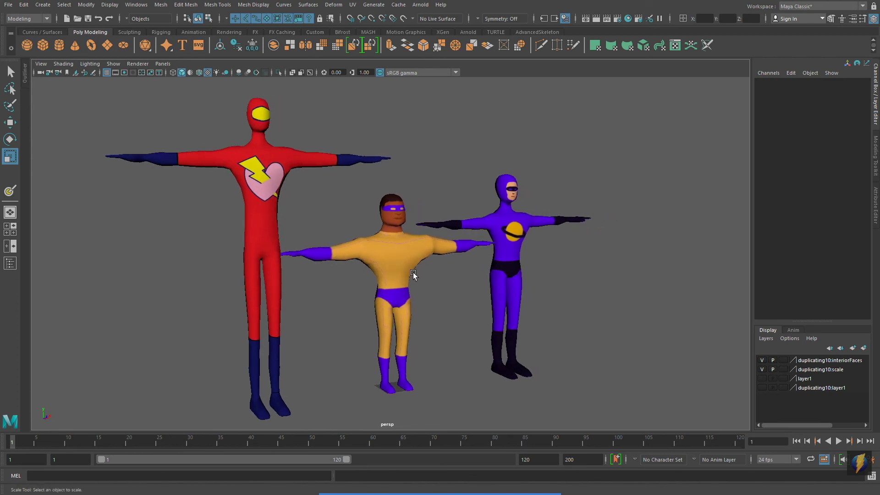